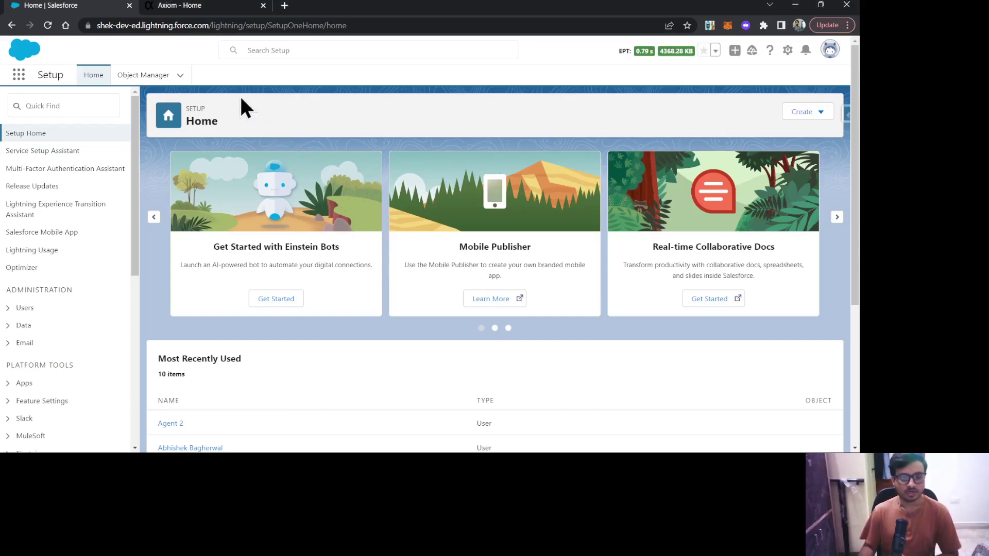
Find Single Sign-On Settings through a Quick Find search for 'sing' and make them editable
click(190, 5)
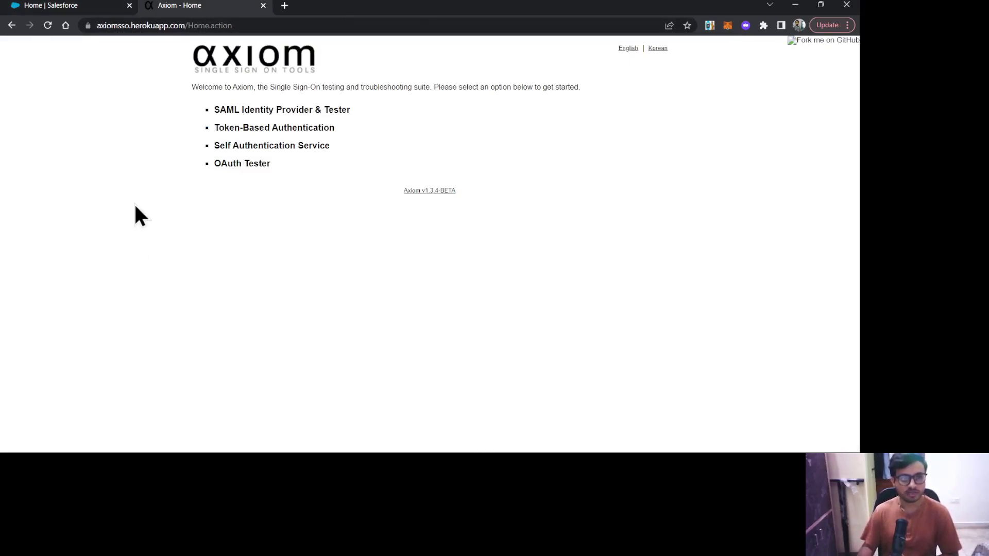
click(55, 5)
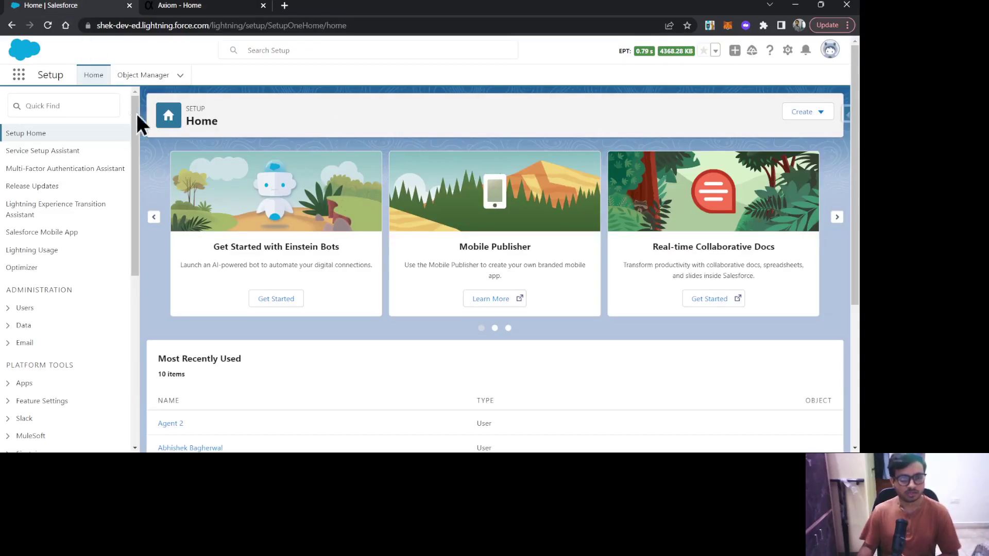
click(73, 100)
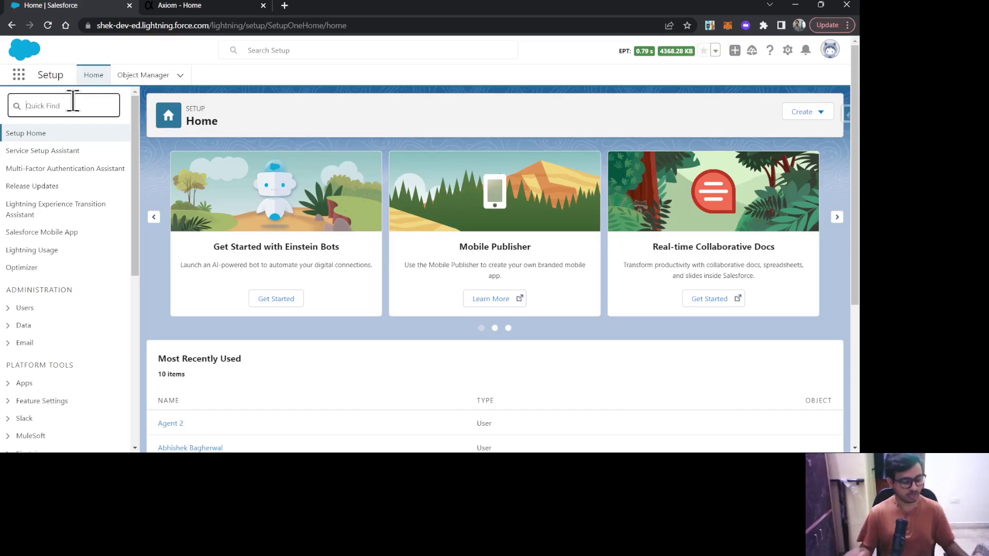
text(sing)
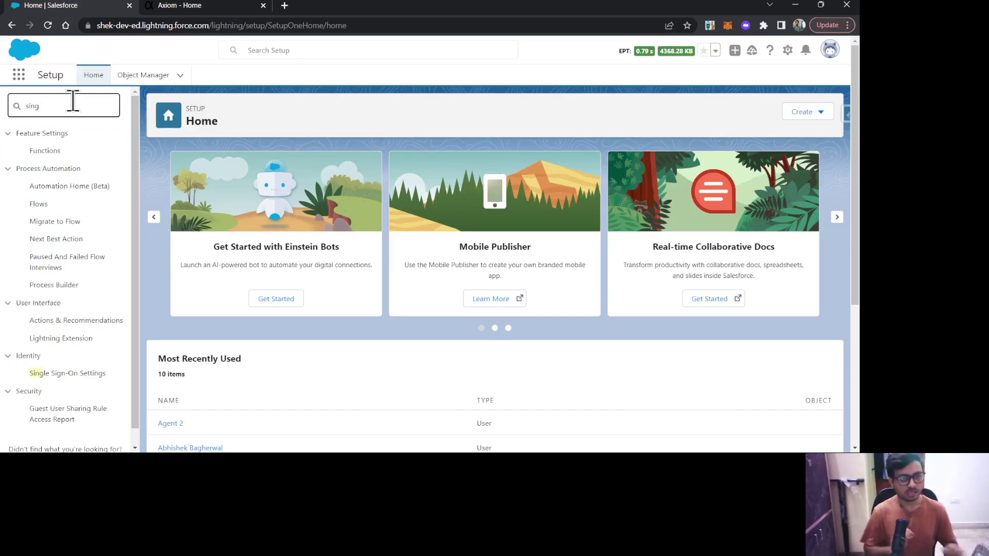
click(62, 374)
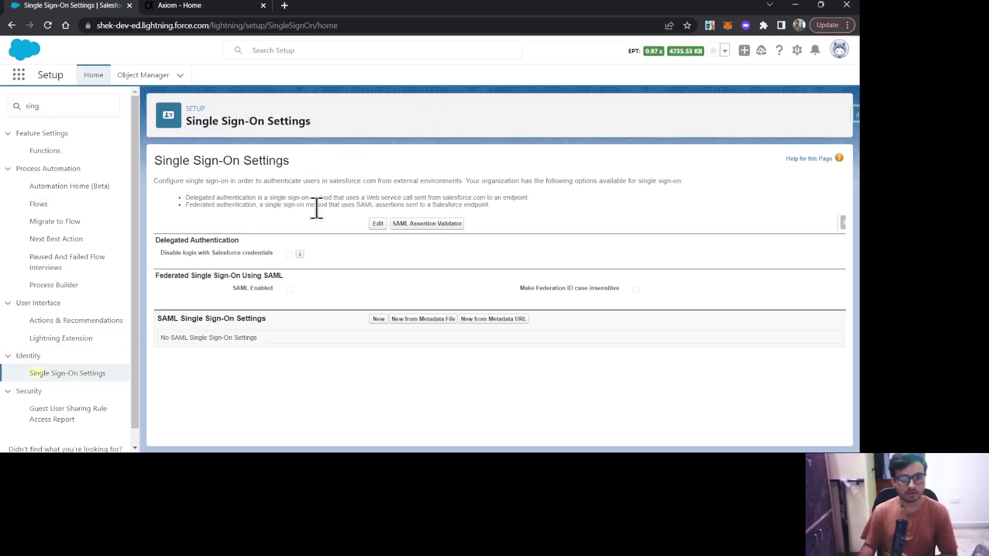
click(377, 224)
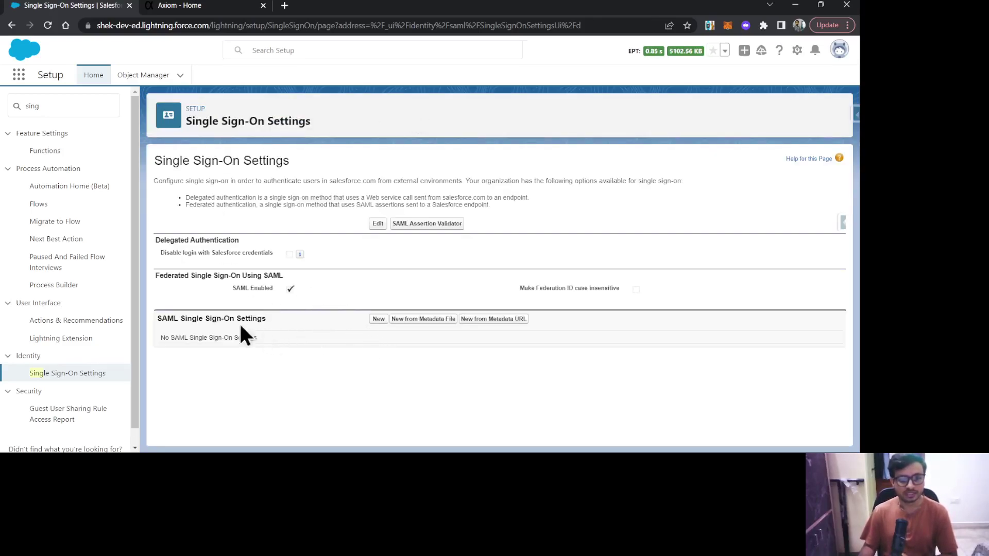
Start a new SAML single sign-on configuration named 'Axiom SSO', fixing the typo
click(379, 320)
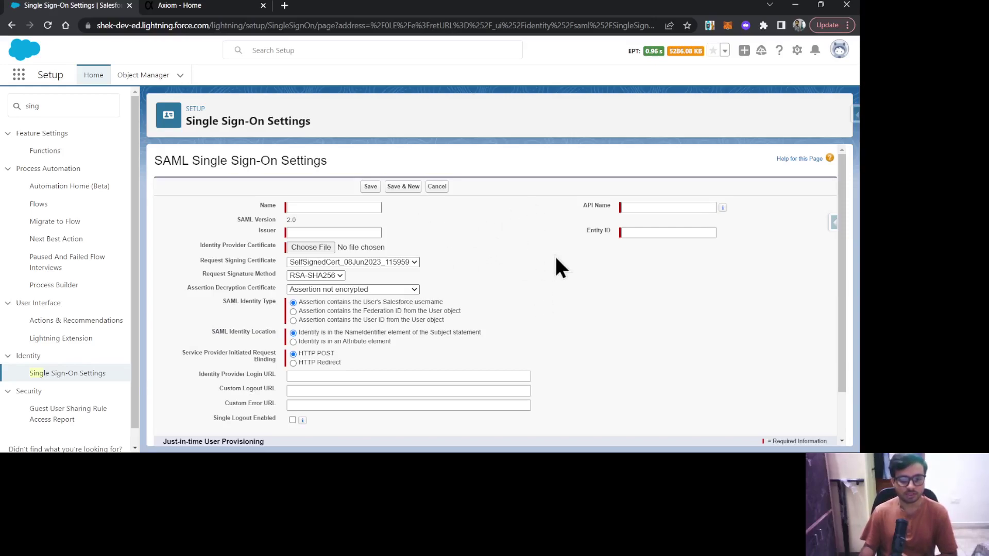
click(344, 208)
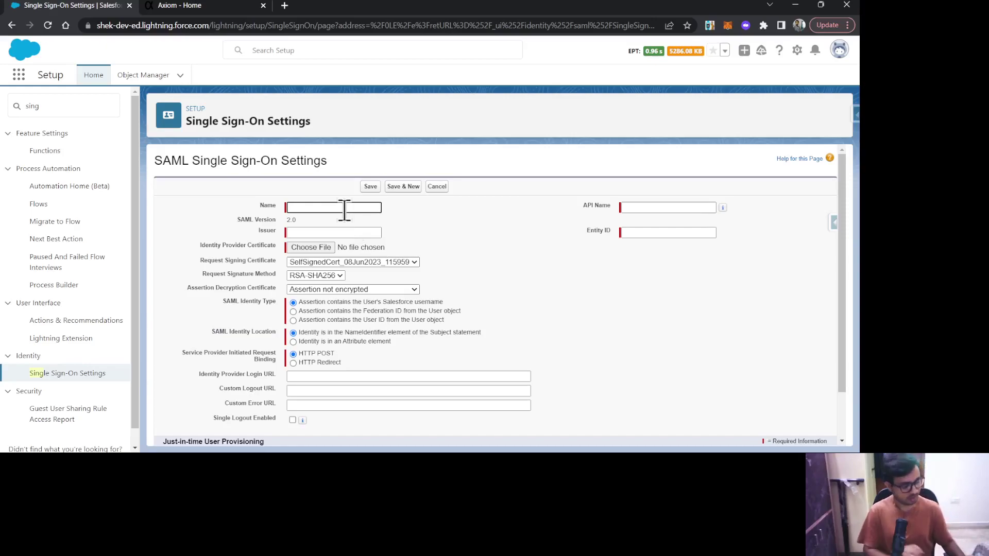
text(Axio)
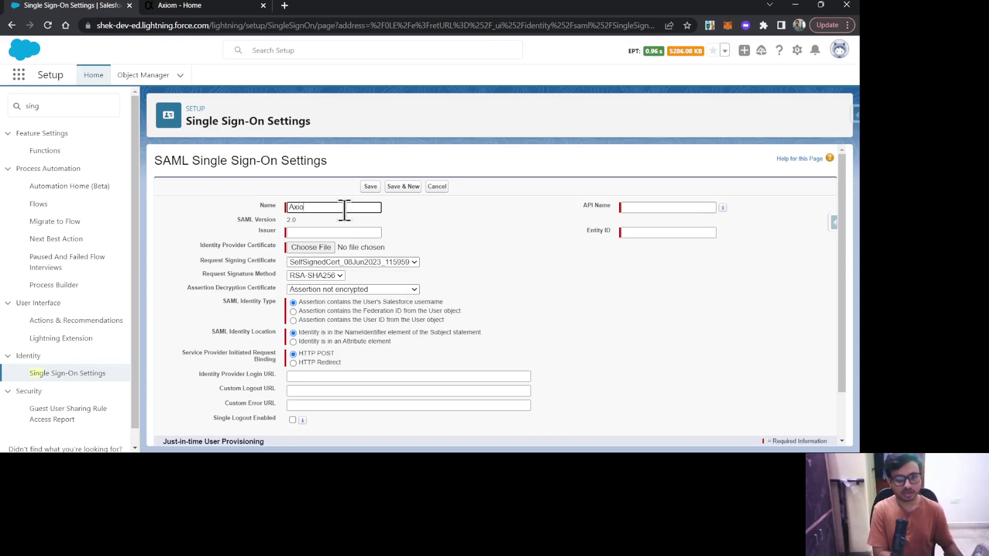
text(m SOO)
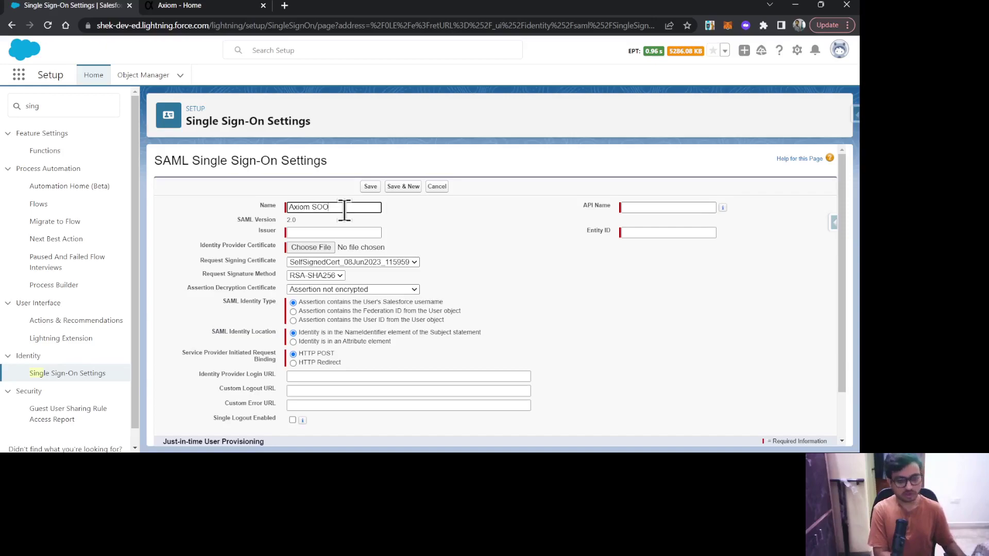
key(BackSpace)
key(BackSpace)
text(S)
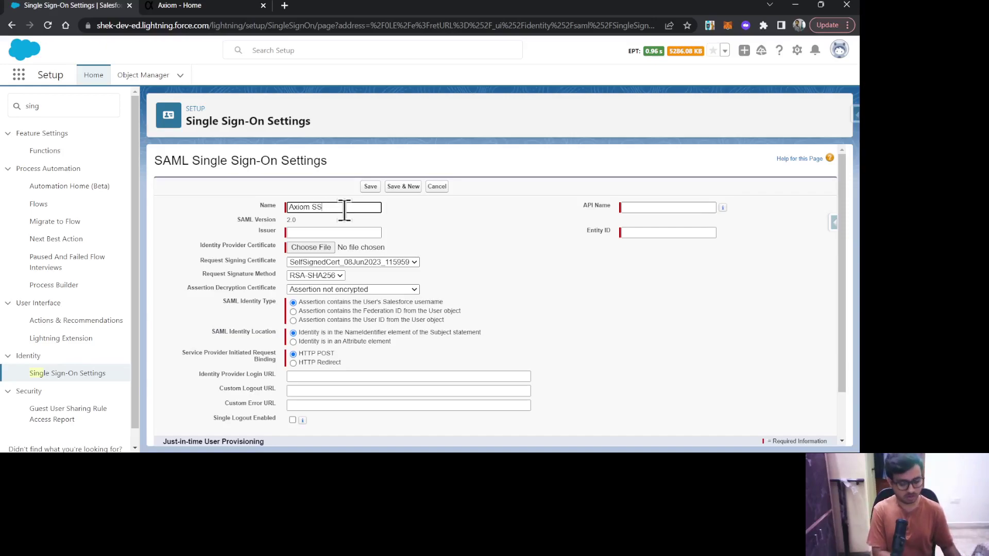
text(O)
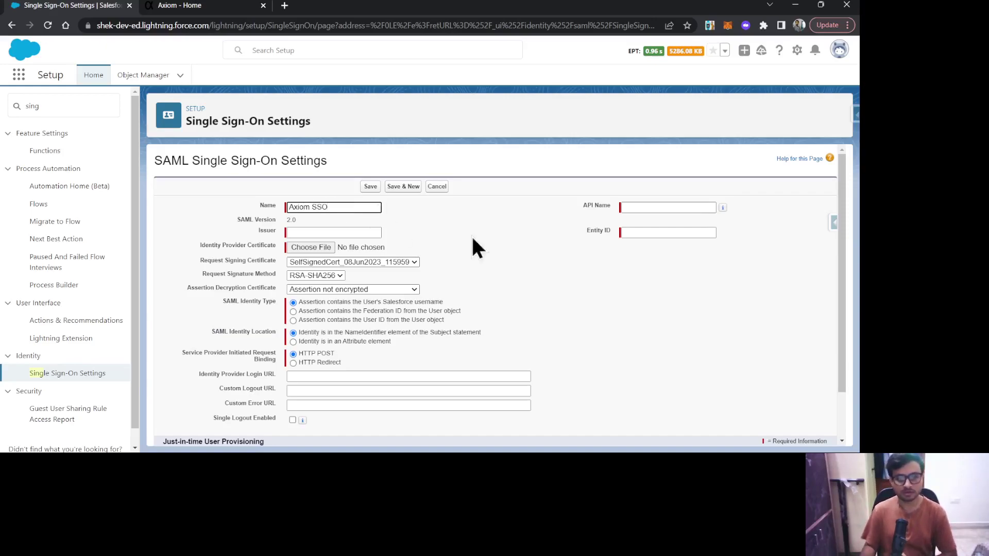
click(492, 253)
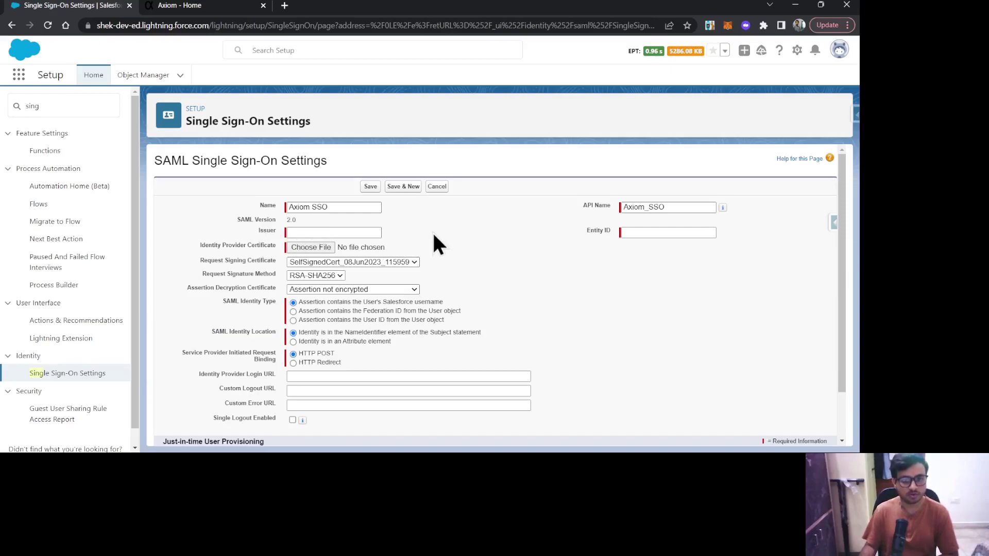
Set the Issuer to the Axiom site's base URL copied from the Axiom tab
click(199, 13)
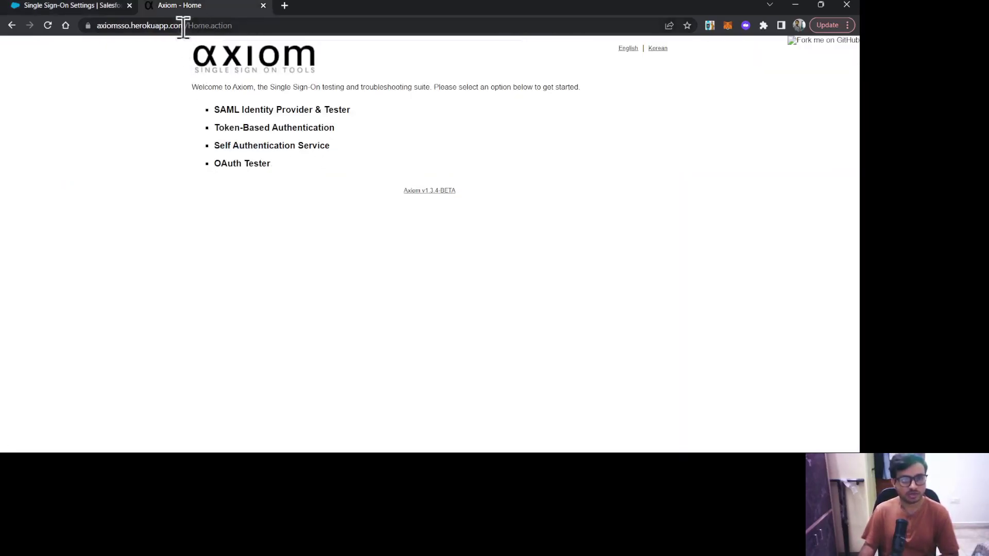
drag(184, 26, 85, 62)
key(ctrl+c)
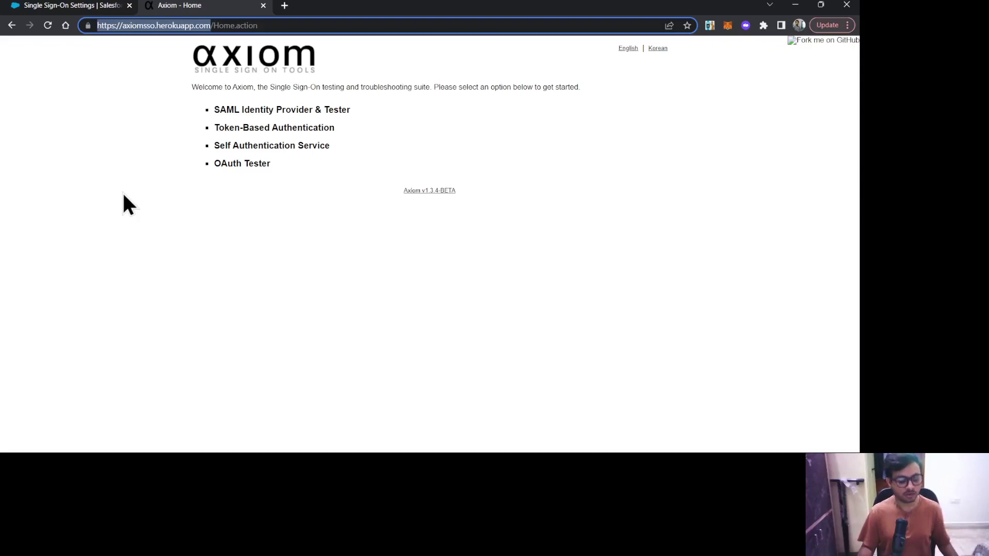
click(65, 7)
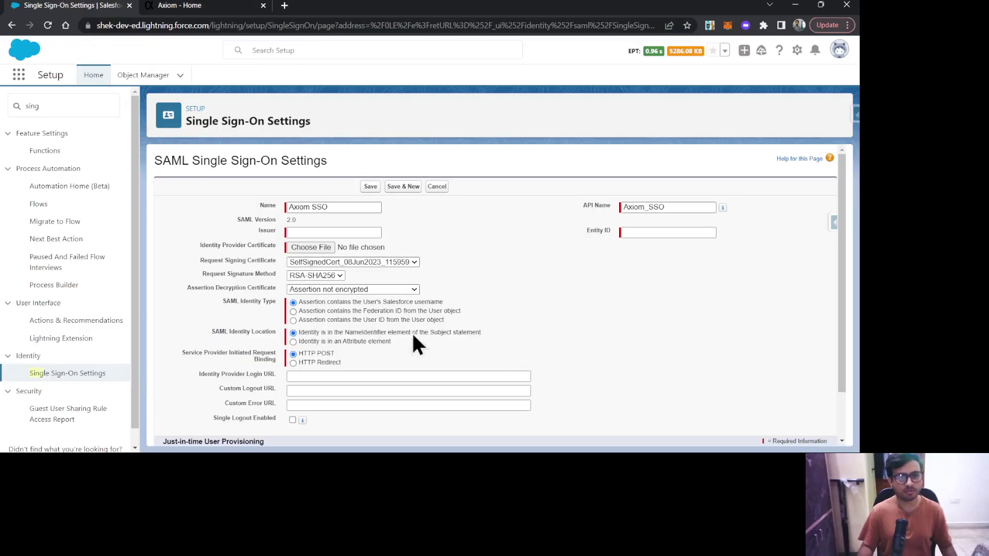
click(343, 232)
key(ctrl+v)
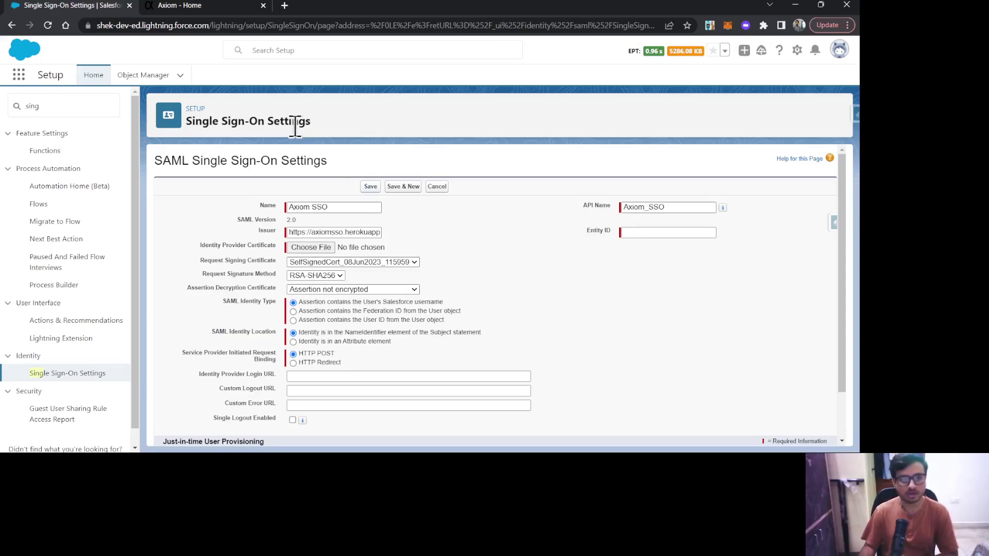
Set the Entity ID to the Salesforce org's domain URL
click(207, 25)
drag(208, 25, 70, 36)
key(ctrl+c)
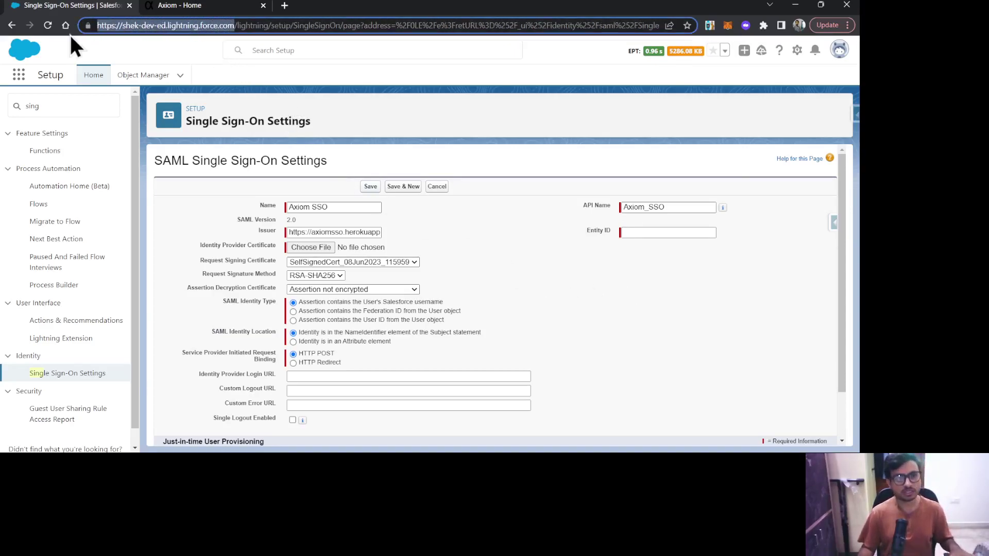
click(651, 231)
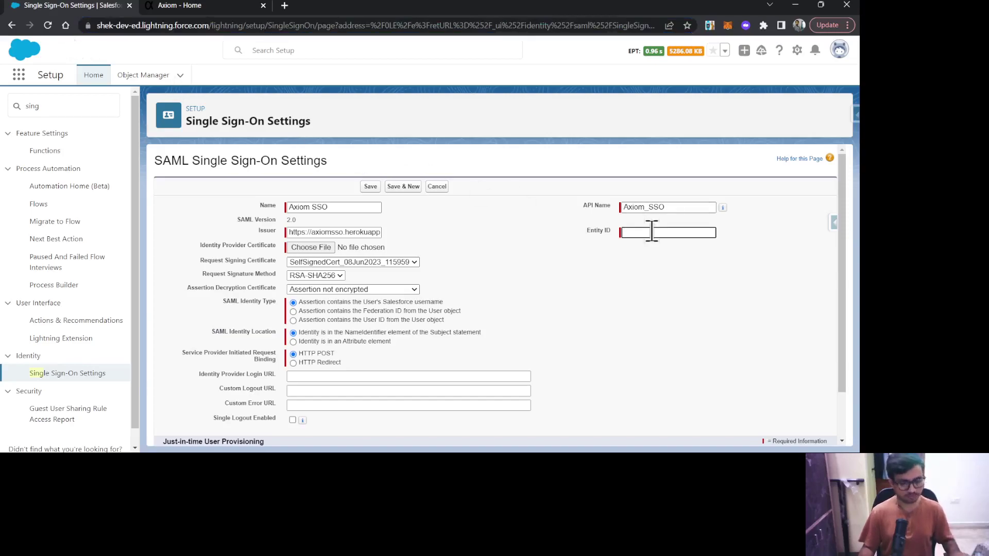
key(ctrl+v)
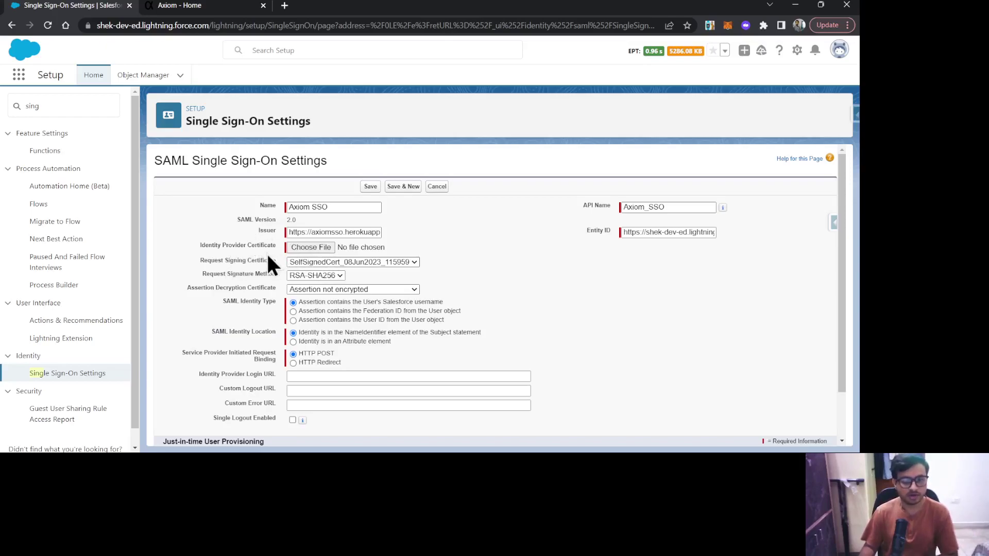
Download Axiom-IdpCert.cer from Axiom's SAML Identity Provider & Tester page, then return to Salesforce
click(190, 7)
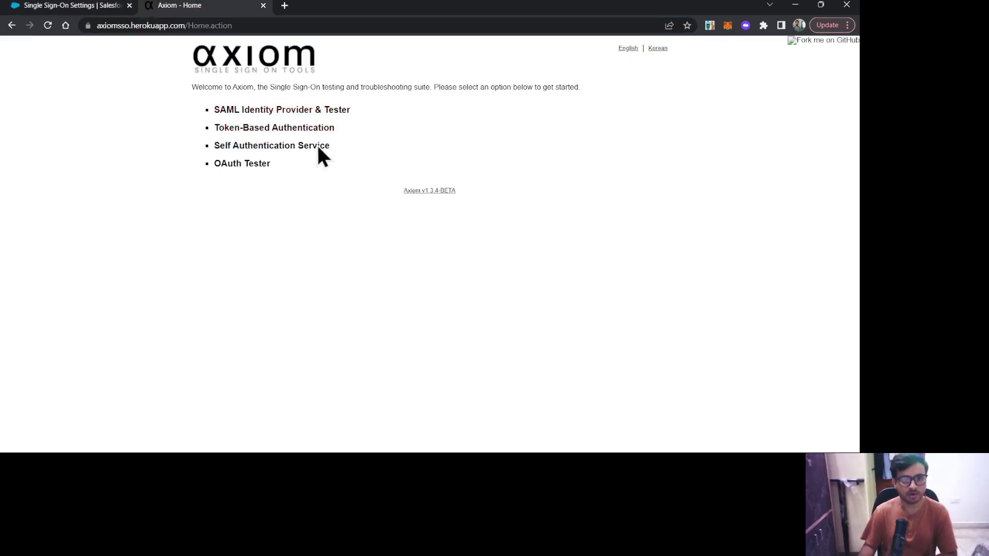
click(315, 110)
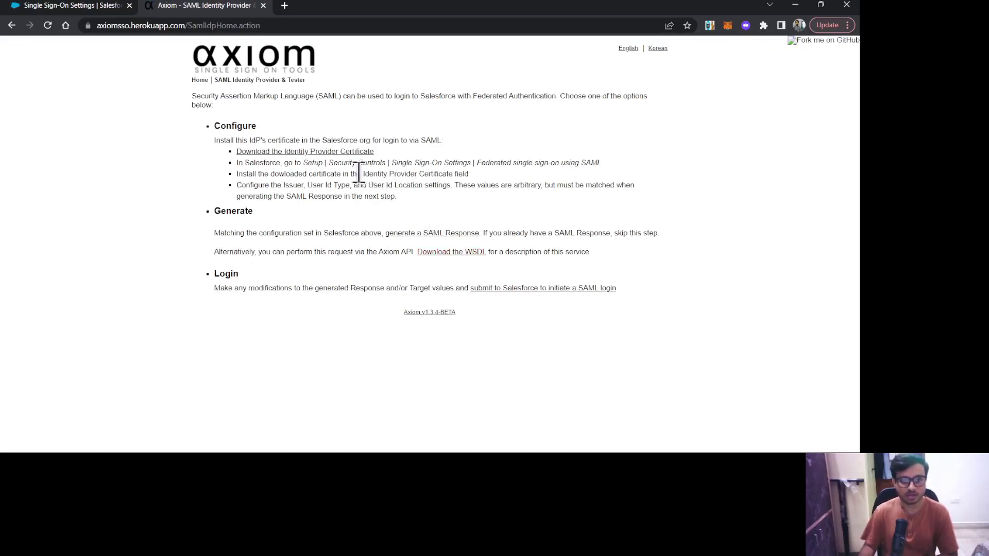
click(296, 153)
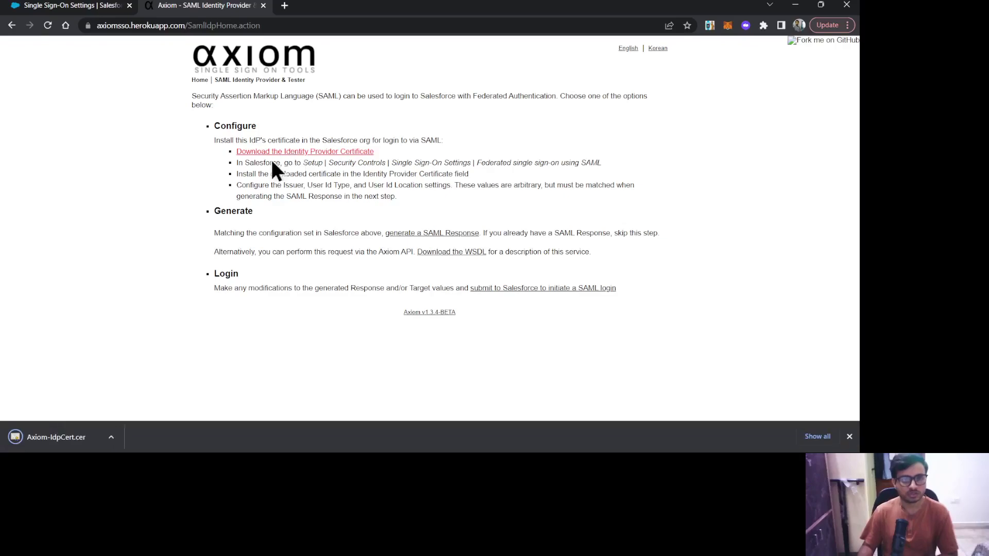
click(61, 7)
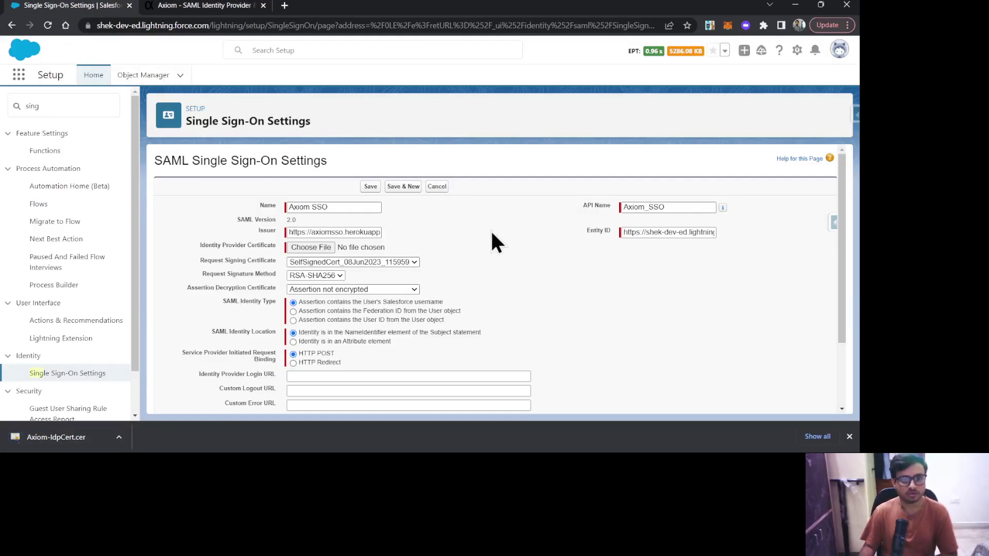
Attach Axiom-IdpCert.cer, use RSA-SHA1 request signatures, and identify users by Federation ID
click(310, 247)
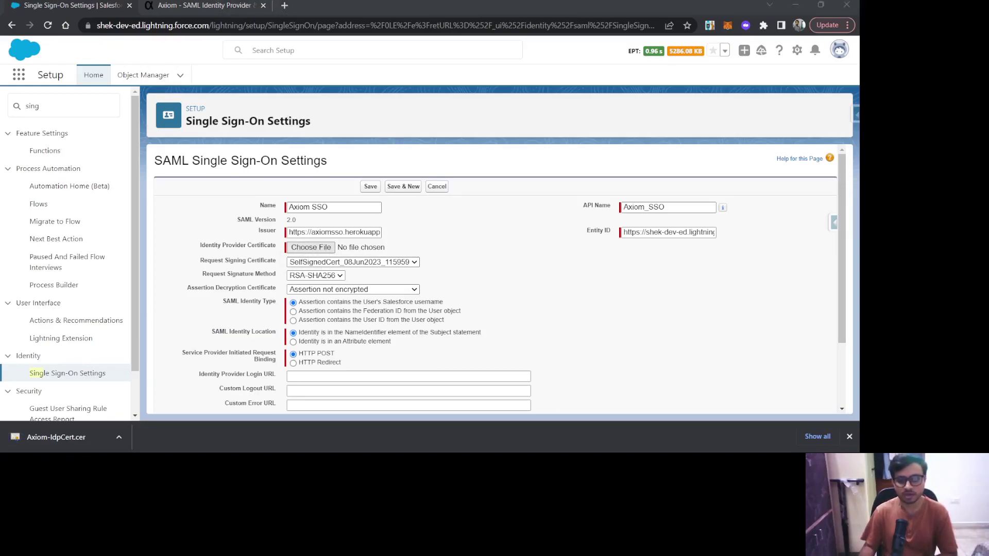
click(628, 314)
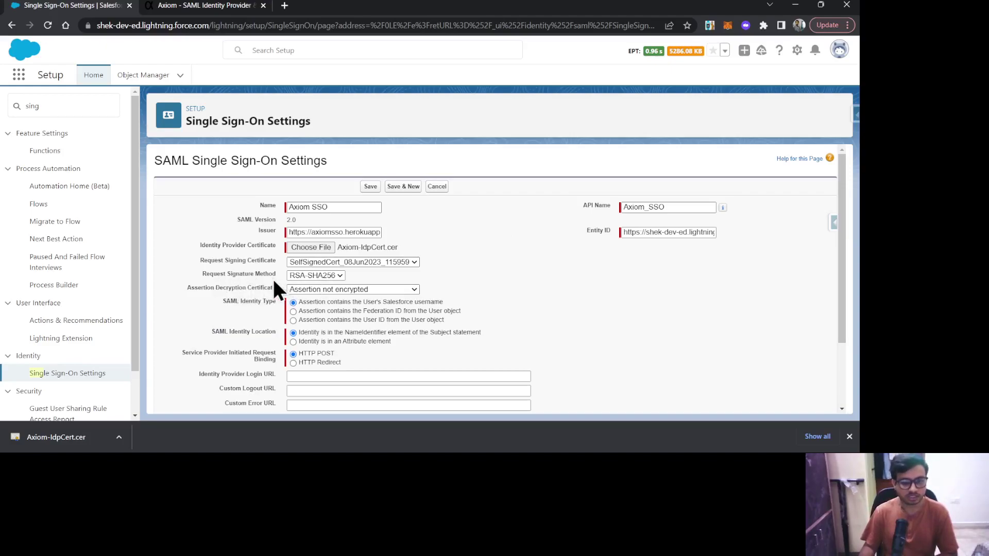
click(327, 281)
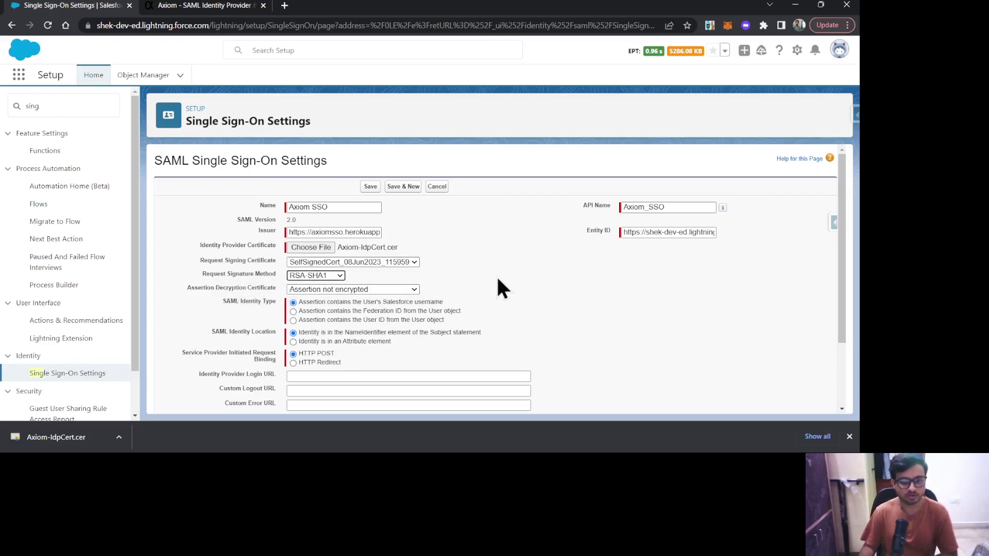
click(849, 436)
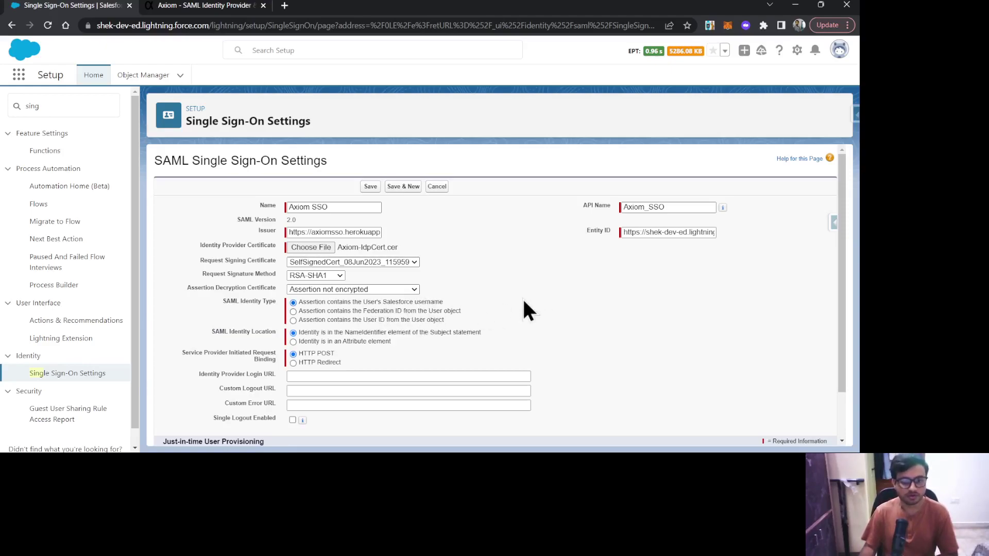
click(366, 311)
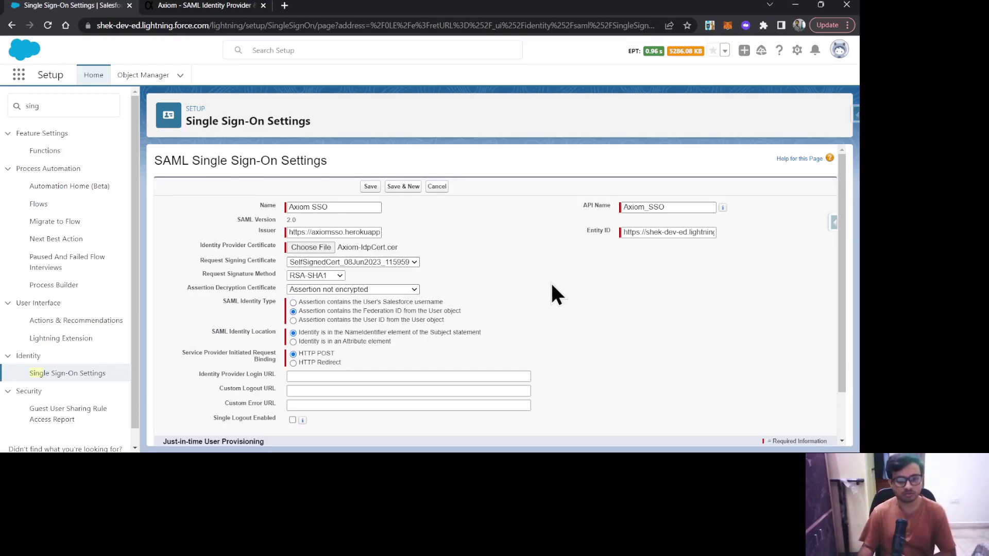
scroll(541, 345, down, 2)
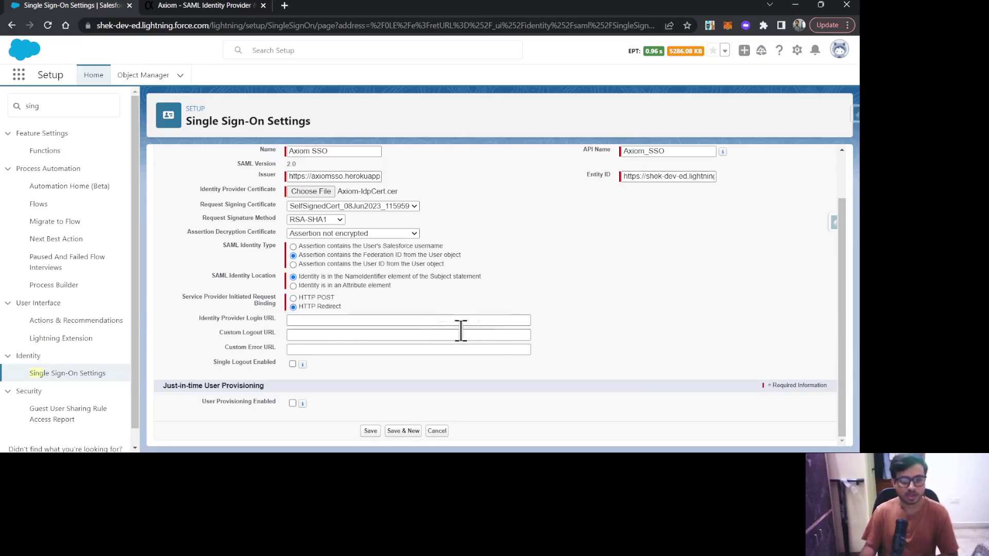
scroll(526, 319, up, 2)
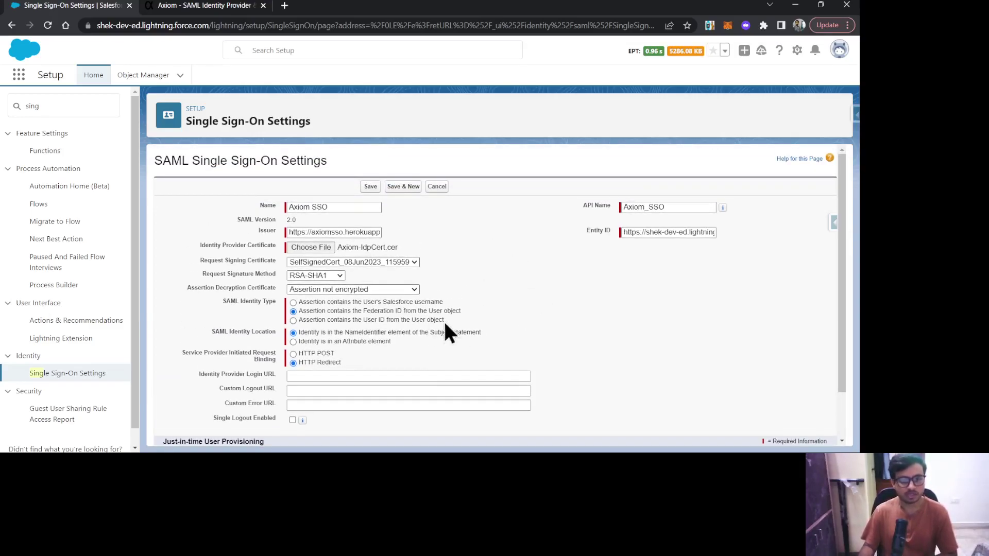
scroll(432, 324, down, 2)
Save the Axiom SSO configuration and select the org's Login URL under Endpoints
click(365, 430)
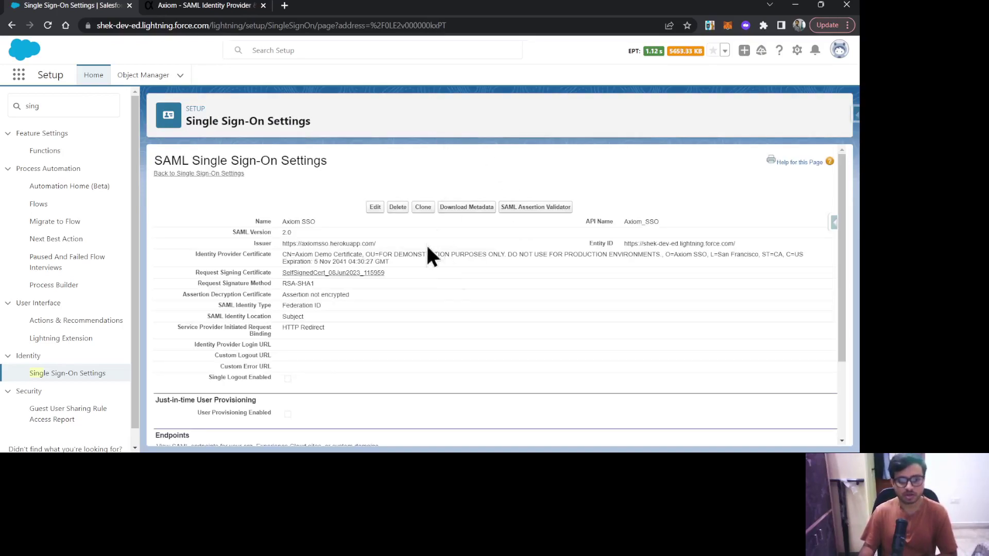
scroll(455, 328, down, 3)
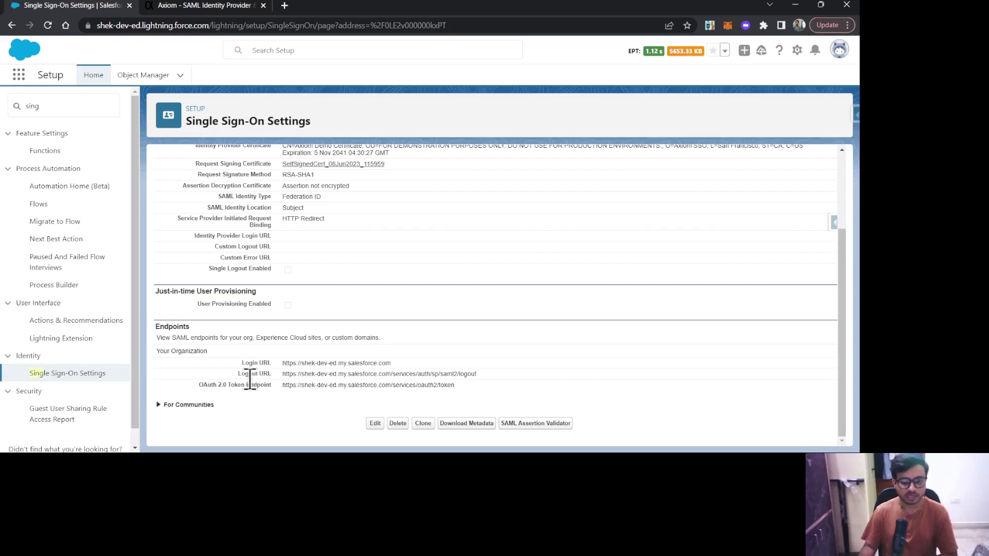
drag(241, 363, 465, 354)
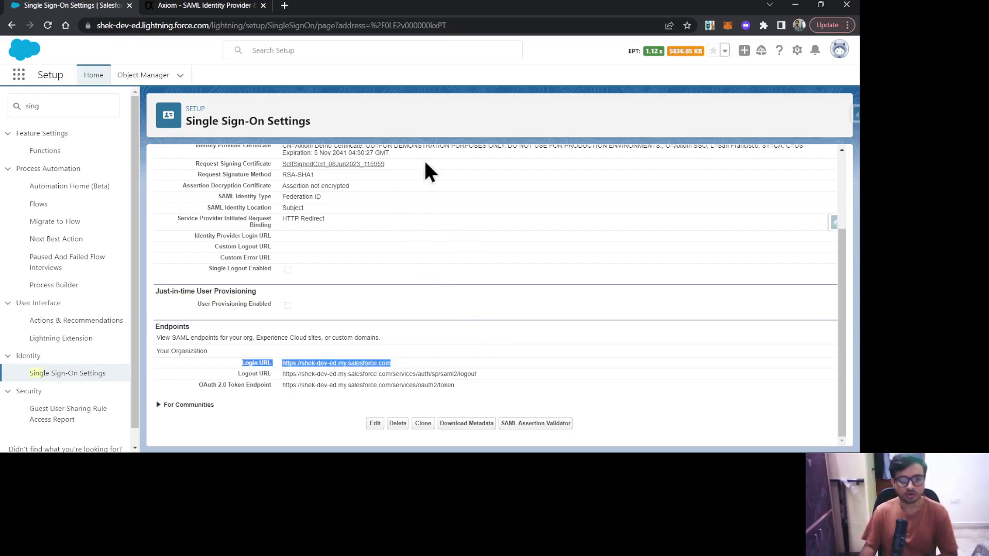
click(205, 6)
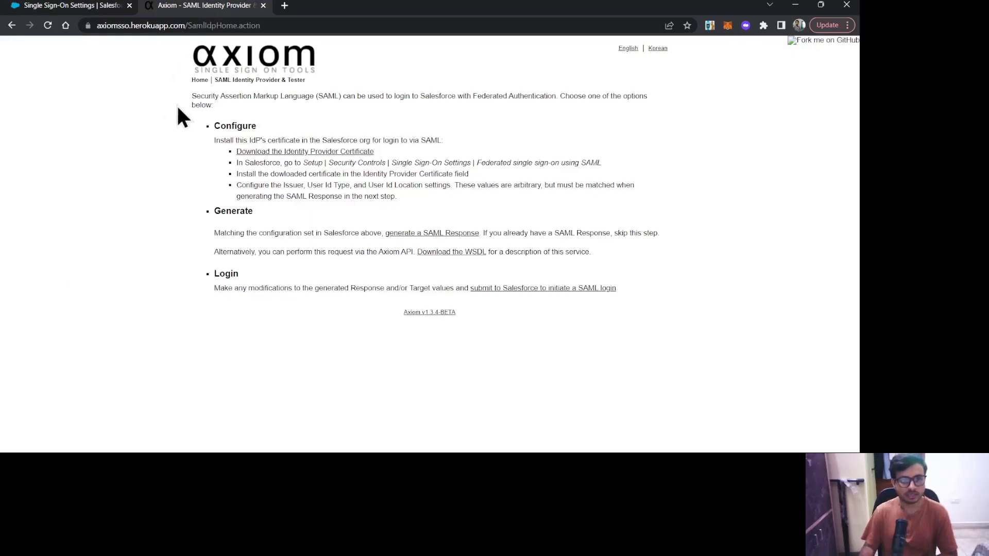
click(80, 4)
click(518, 288)
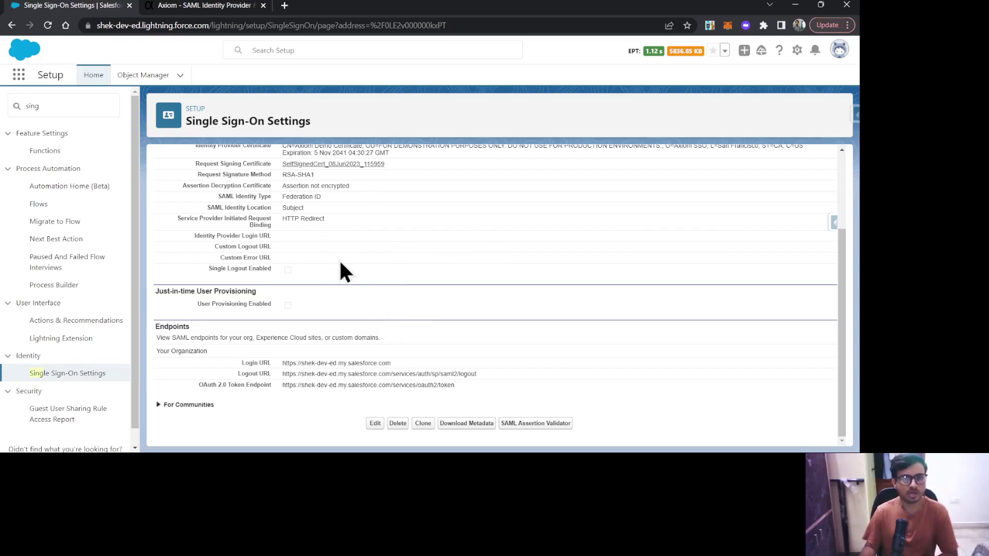
Recheck the saved Salesforce settings and return to Axiom's identity provider page
click(177, 6)
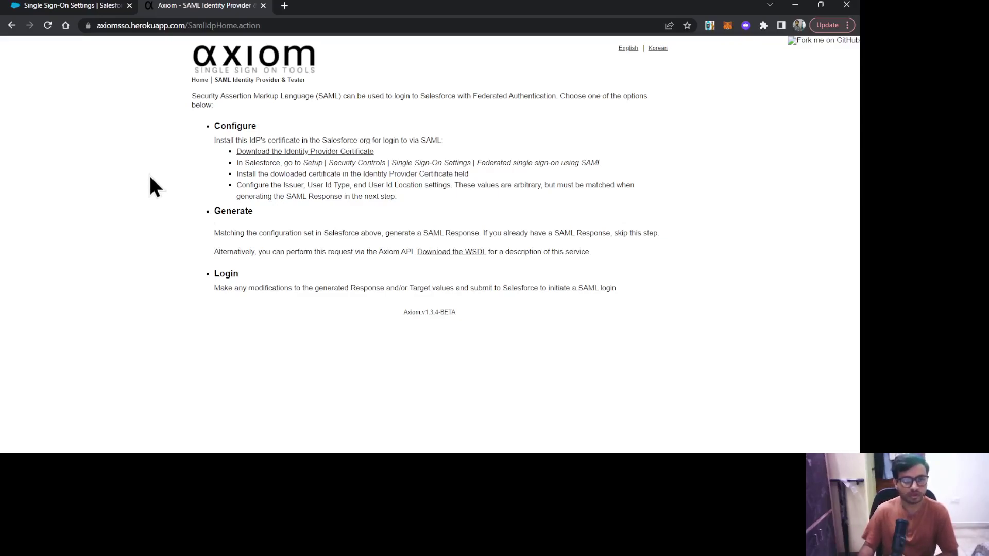
click(63, 6)
scroll(458, 257, up, 2)
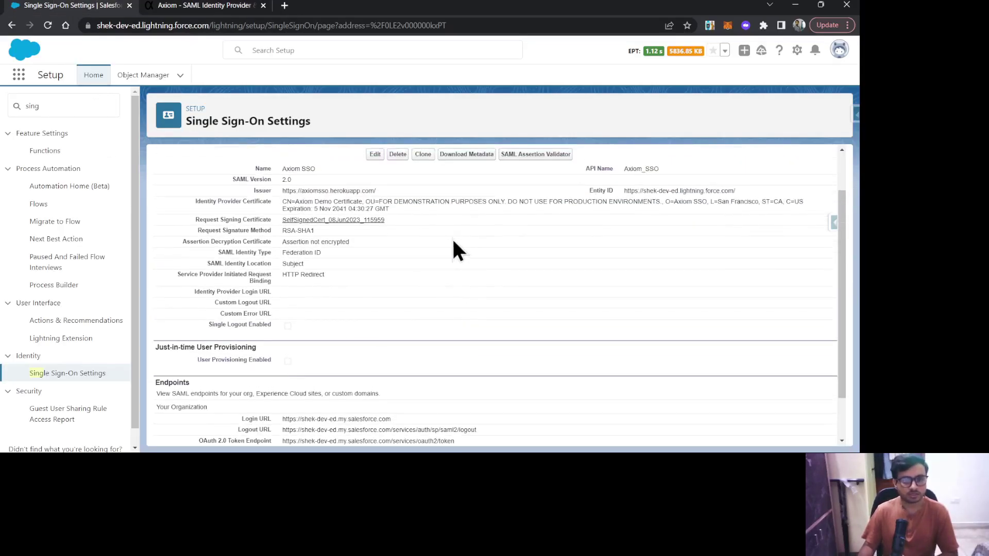
scroll(360, 237, down, 2)
click(209, 6)
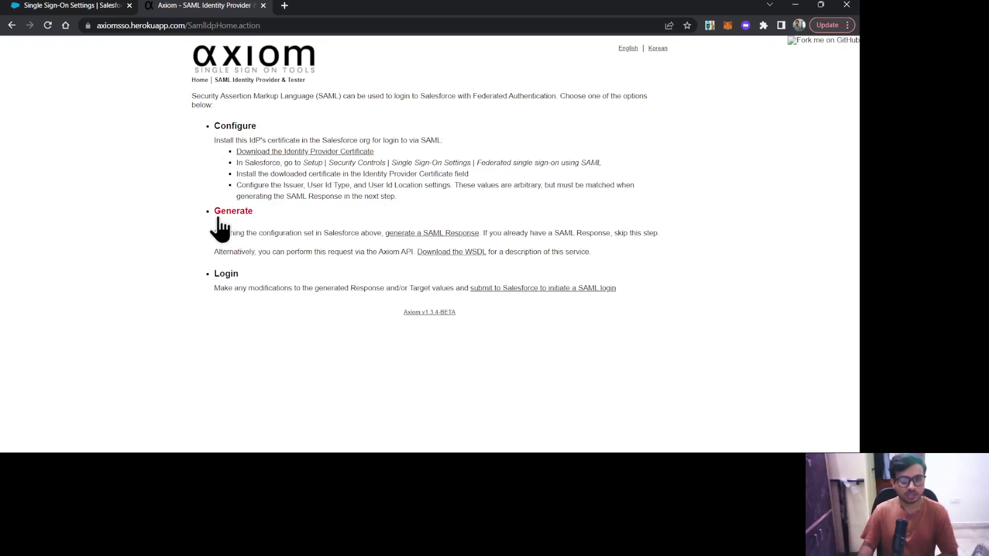
Open Axiom's SAML response generator form with SAML version set to 2.0
click(434, 235)
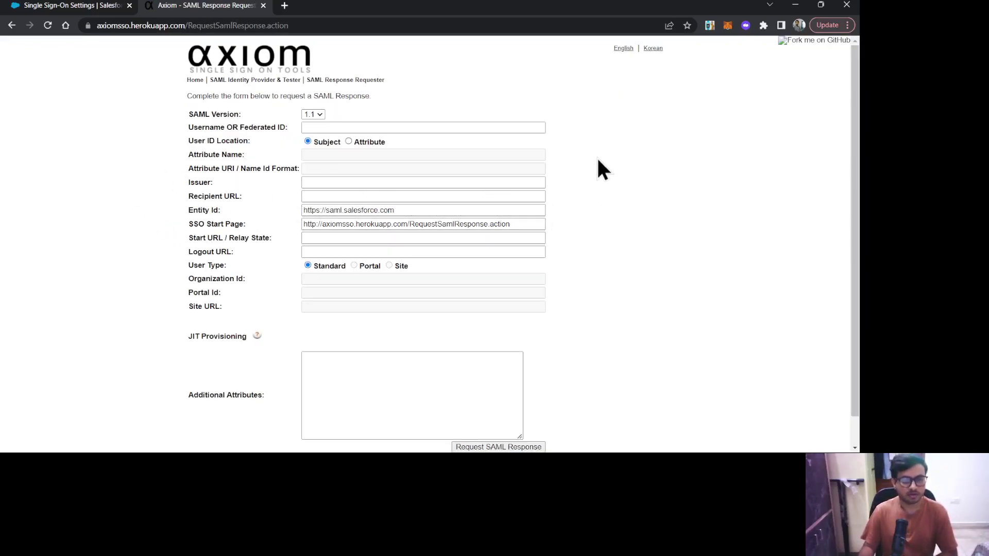
click(312, 115)
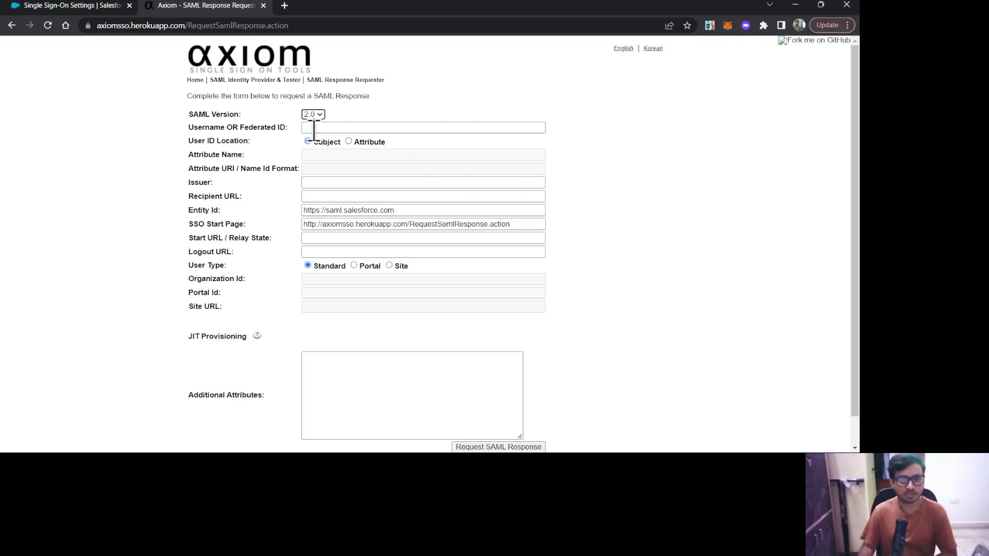
click(314, 129)
click(332, 128)
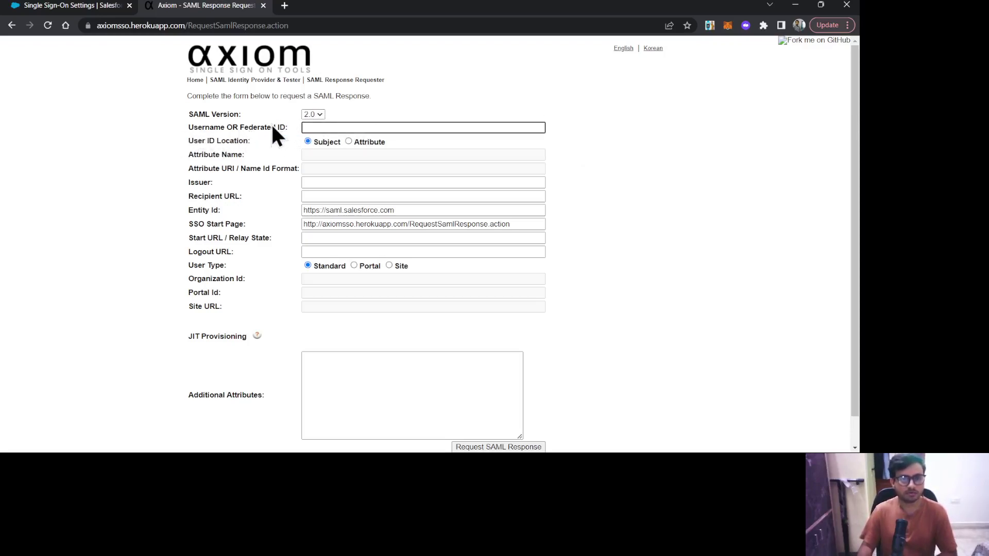
click(256, 126)
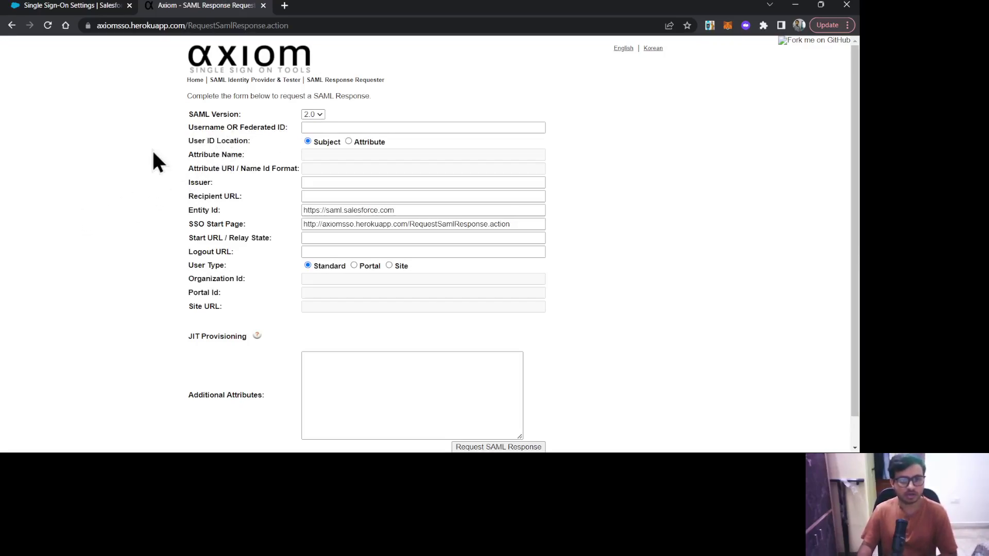
Open Salesforce personal settings from the profile menu in a new tab
click(76, 5)
scroll(697, 148, up, 3)
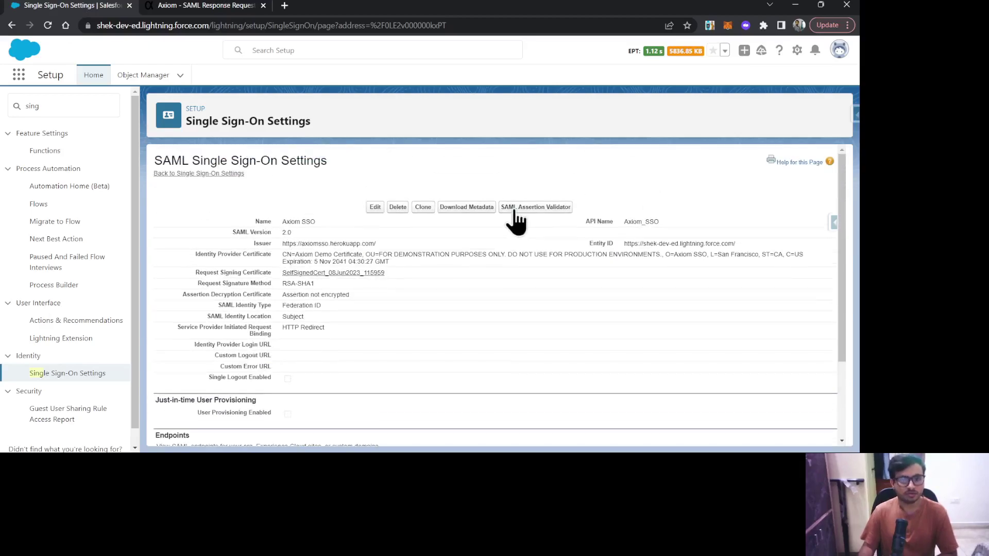
click(839, 50)
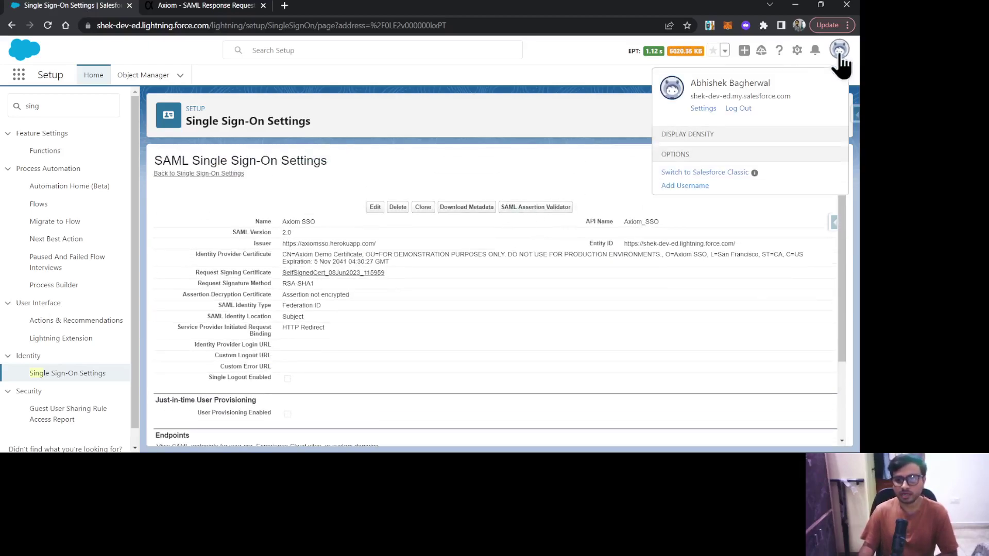
ctrl+click(702, 109)
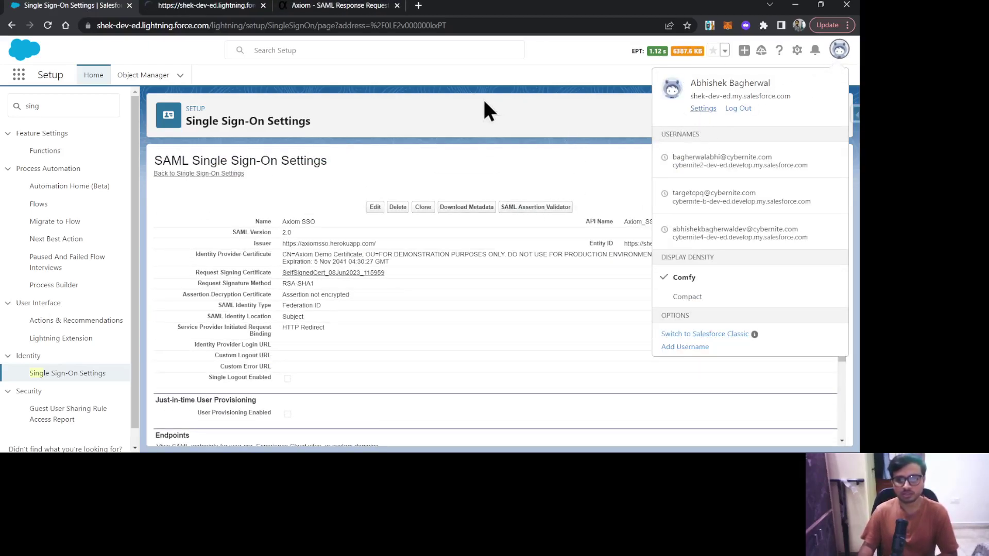
click(209, 7)
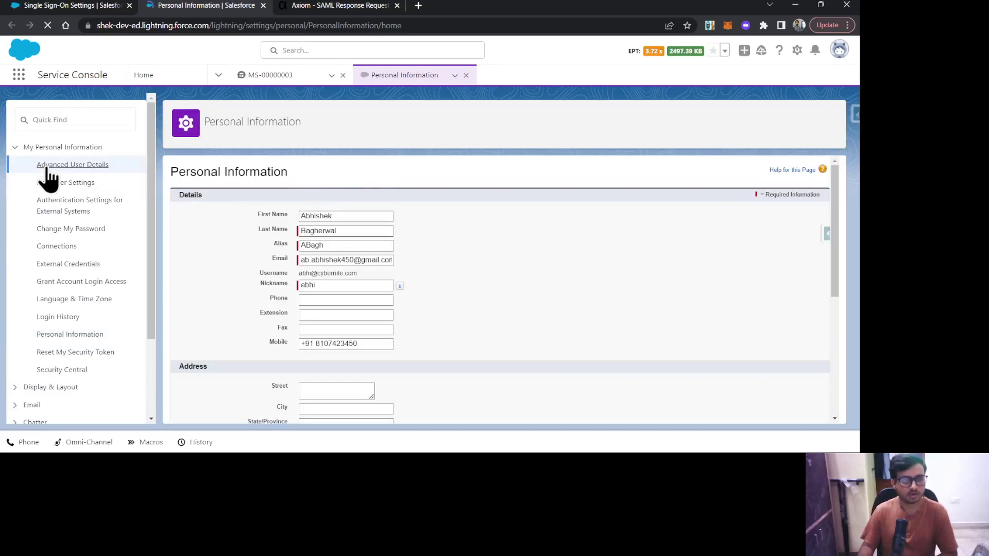
Edit Advanced User Details and place the caret in the empty Federation ID field
click(41, 165)
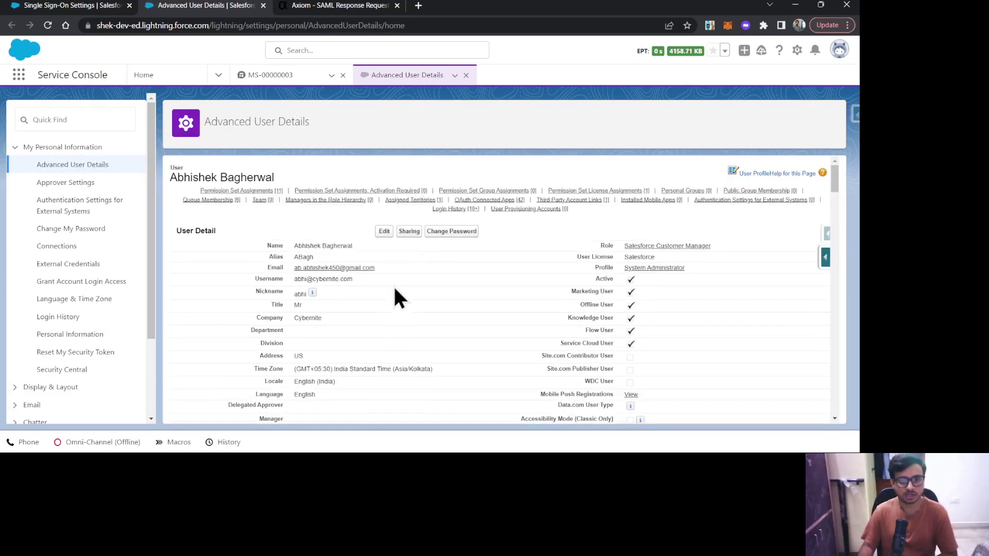
click(384, 231)
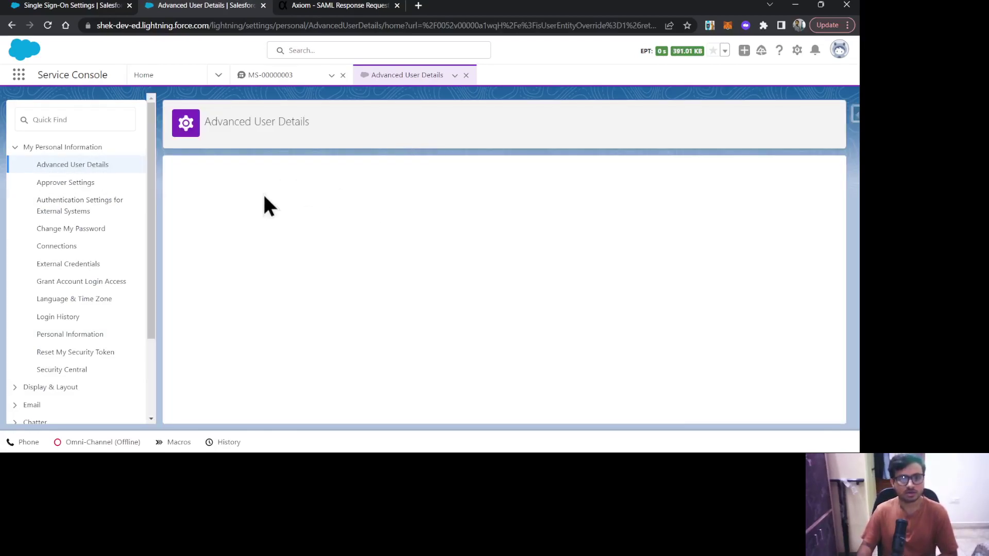
scroll(419, 249, down, 15)
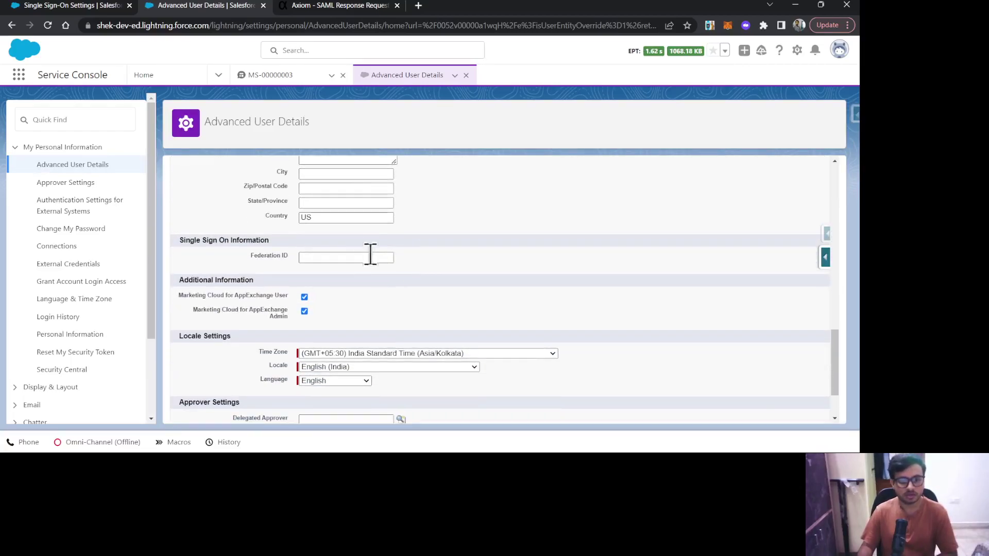
click(327, 257)
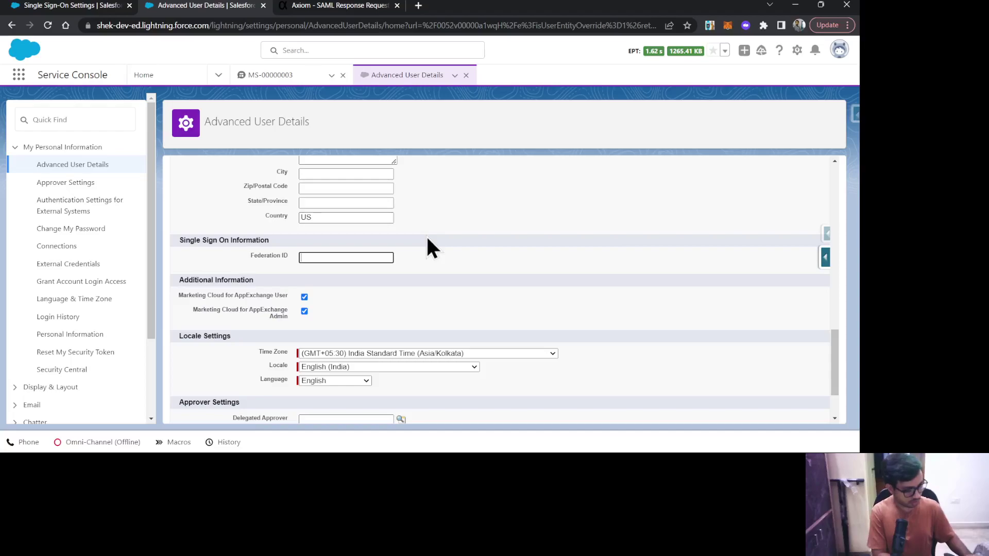
Enter the user's Federation ID value, correcting typos, and save the user record
text(aB)
key(BackSpace)
key(BackSpace)
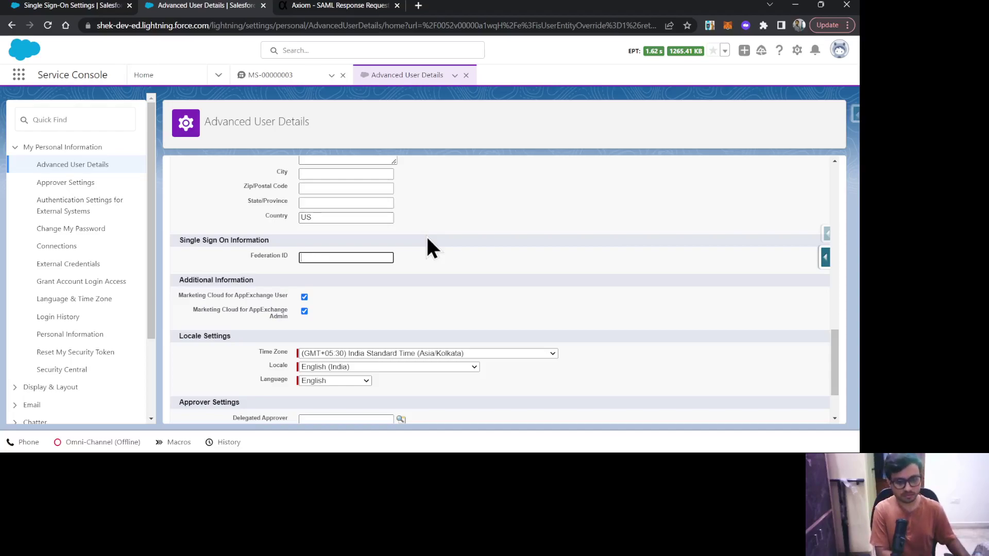
text(aBHI)
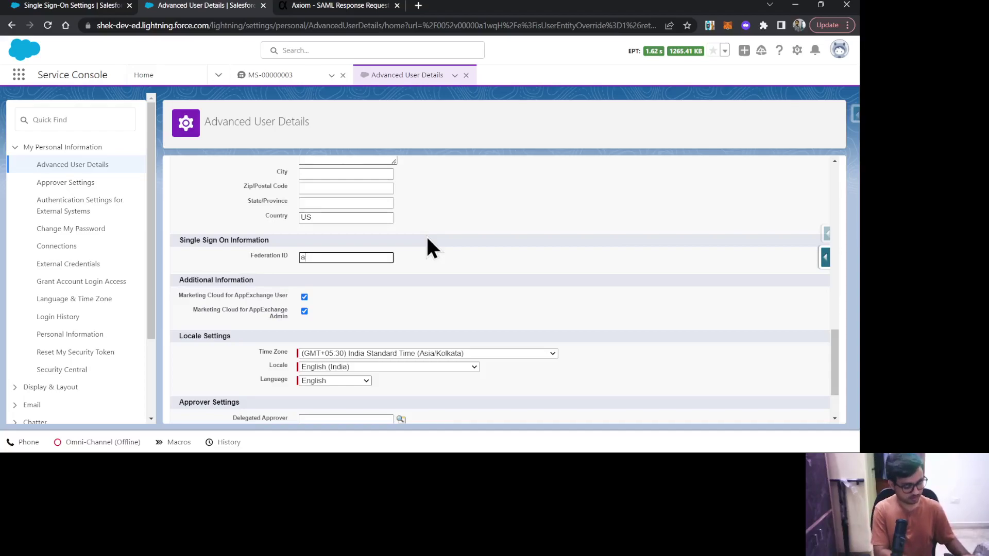
key(BackSpace)
key(BackSpace)
key(BackSpace)
key(BackSpace)
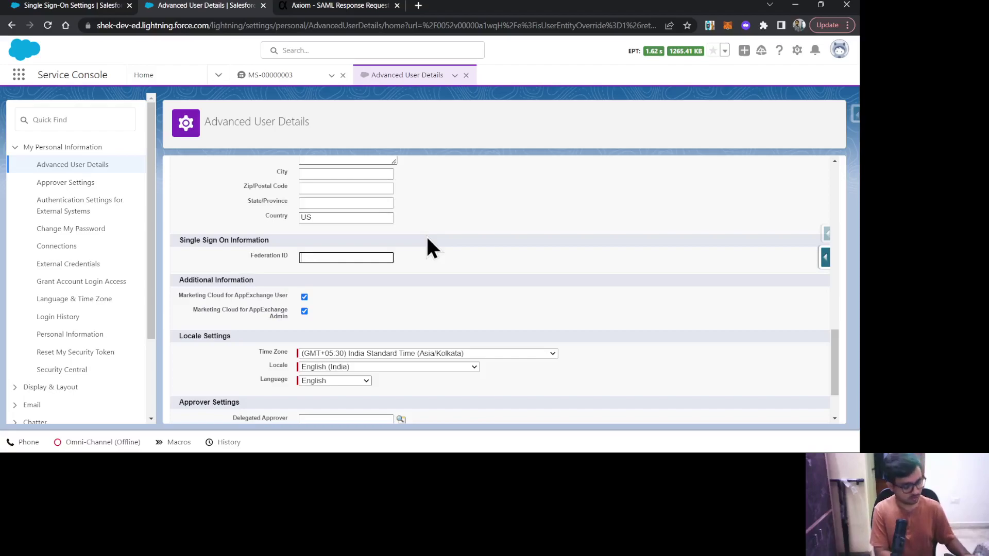
text(Abhi)
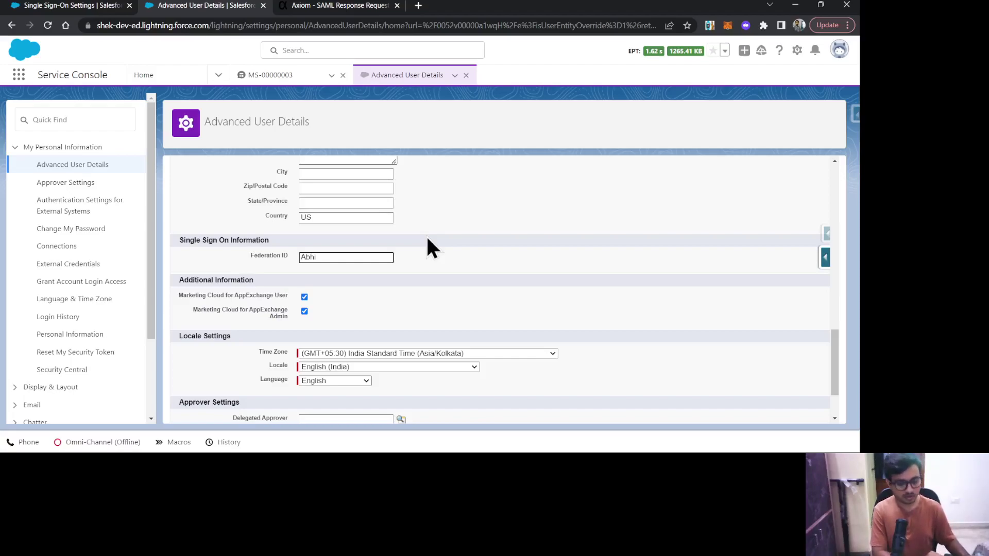
text(shek)
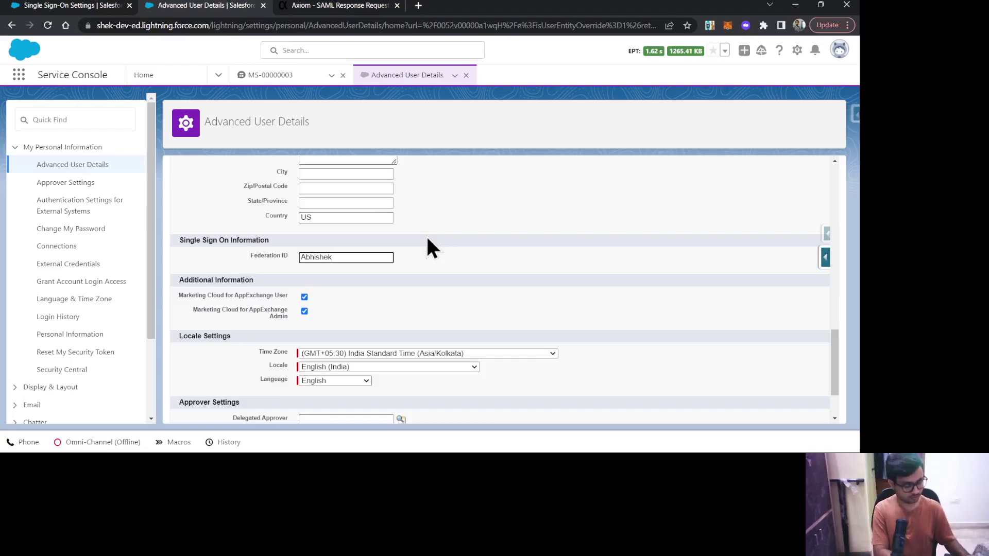
text(Bagh@123)
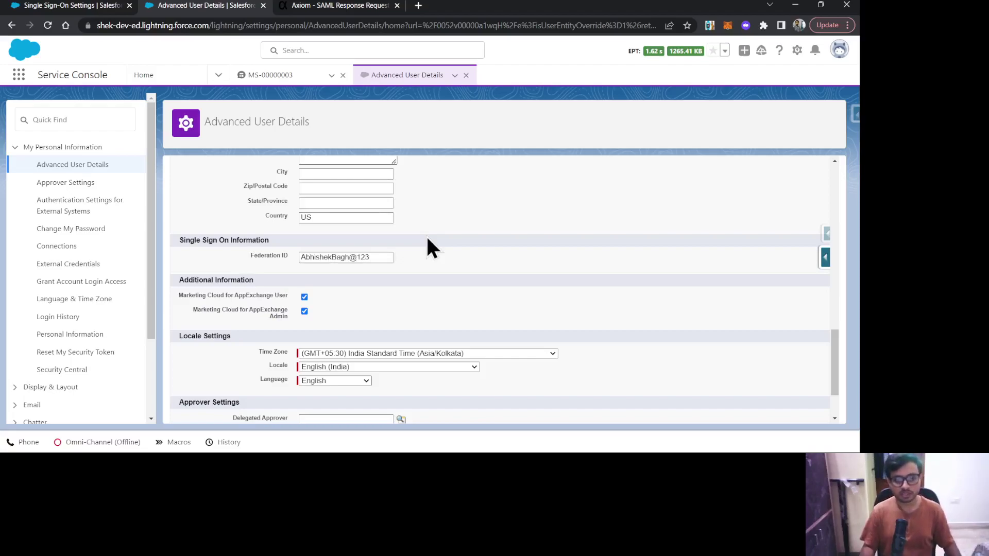
drag(380, 257, 298, 264)
key(ctrl+c)
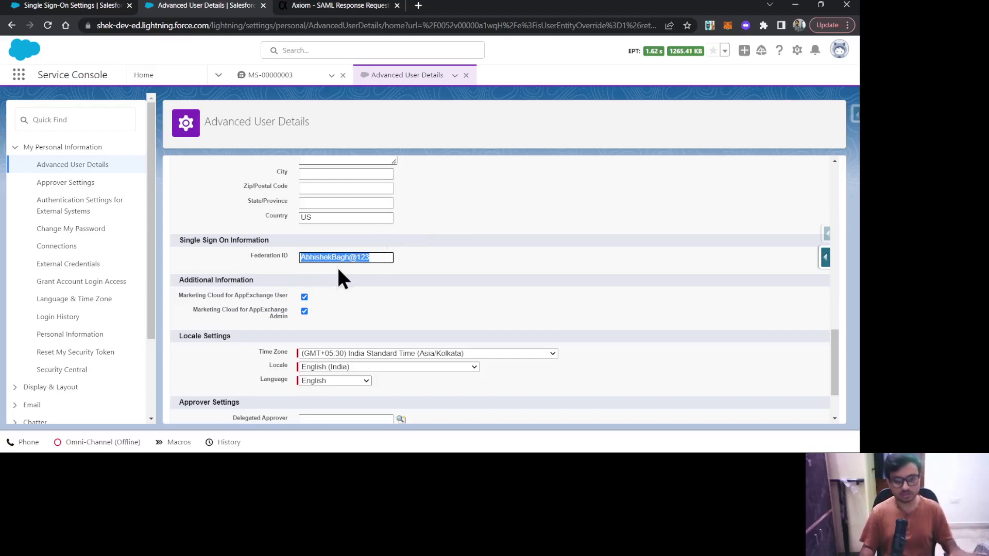
click(381, 268)
scroll(415, 298, down, 2)
click(380, 409)
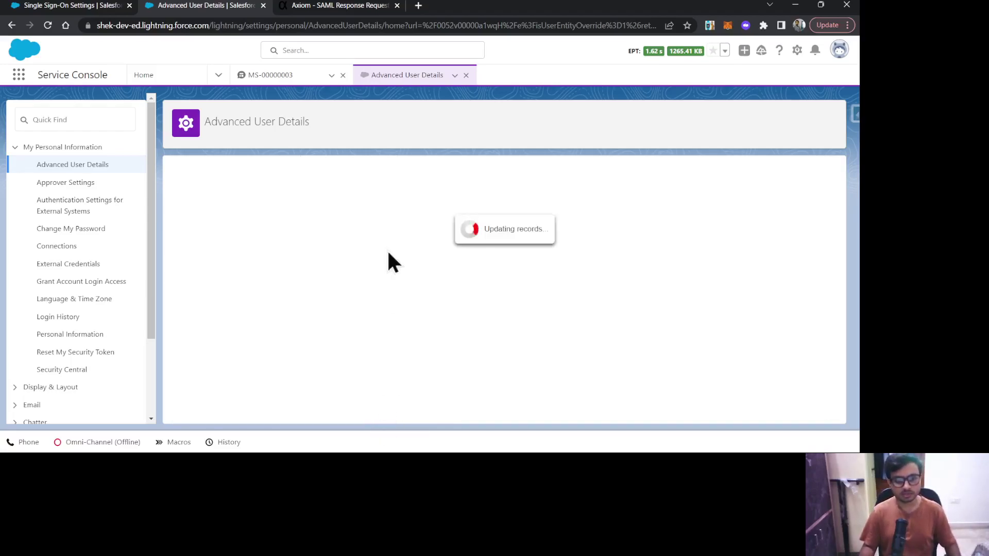
Paste the user's Federation ID into Axiom's Username OR Federated ID field
click(337, 9)
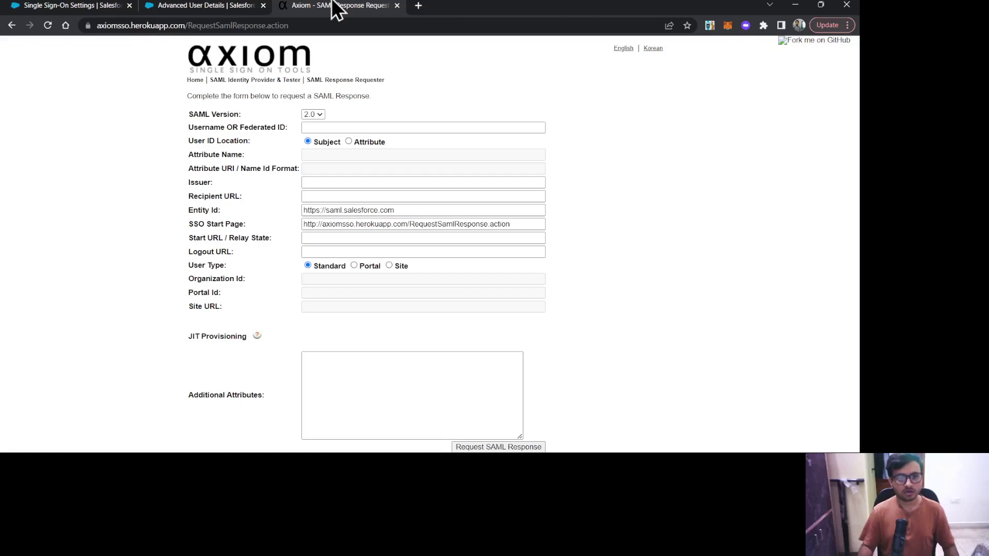
click(325, 126)
key(ctrl+v)
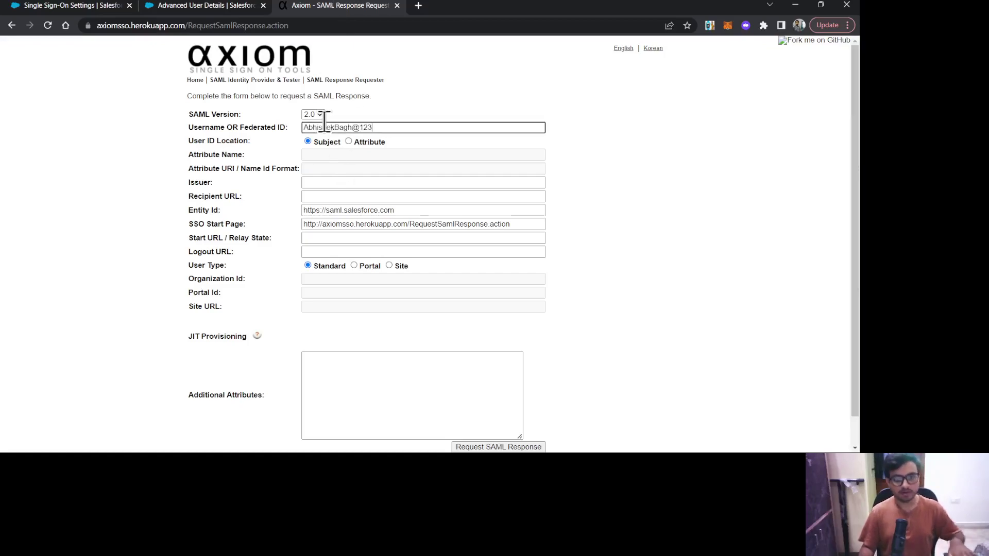
click(641, 206)
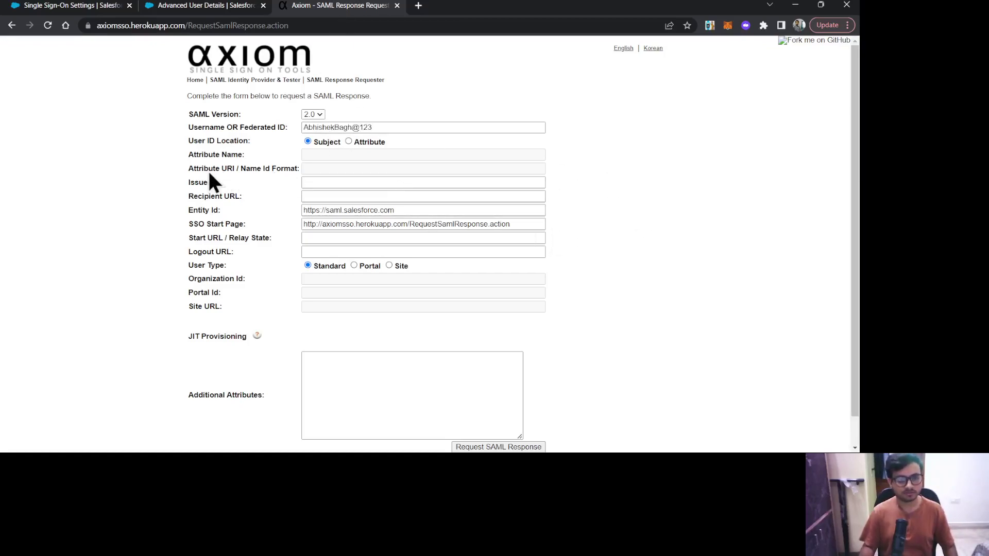
scroll(249, 202, down, 1)
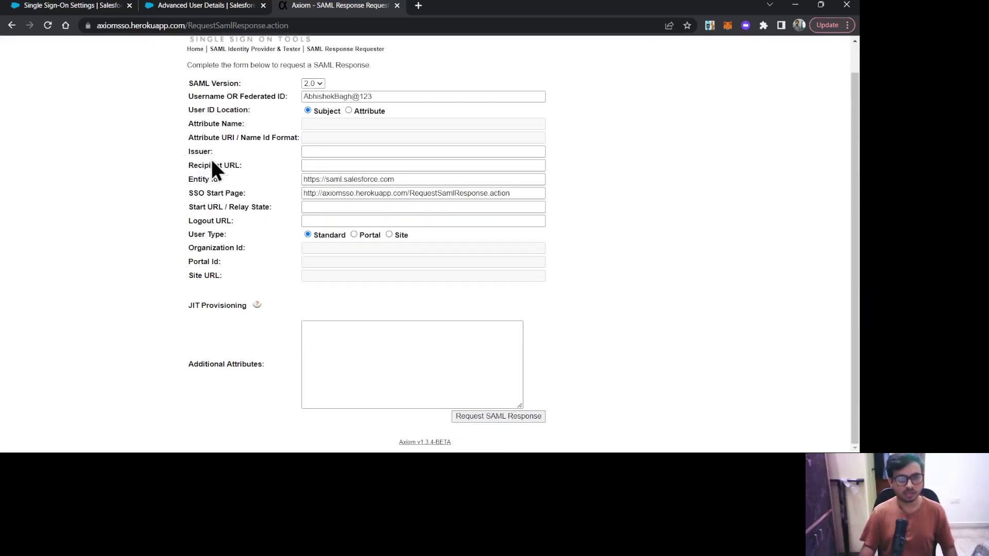
click(164, 177)
Set the Axiom site address as the Issuer in the SAML response form
drag(183, 32, 71, 40)
key(ctrl+c)
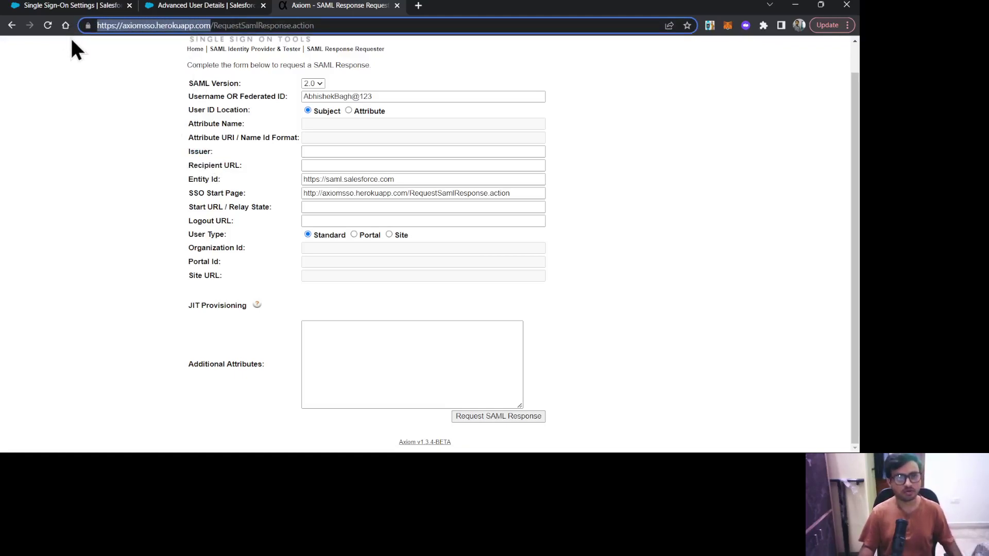
click(332, 150)
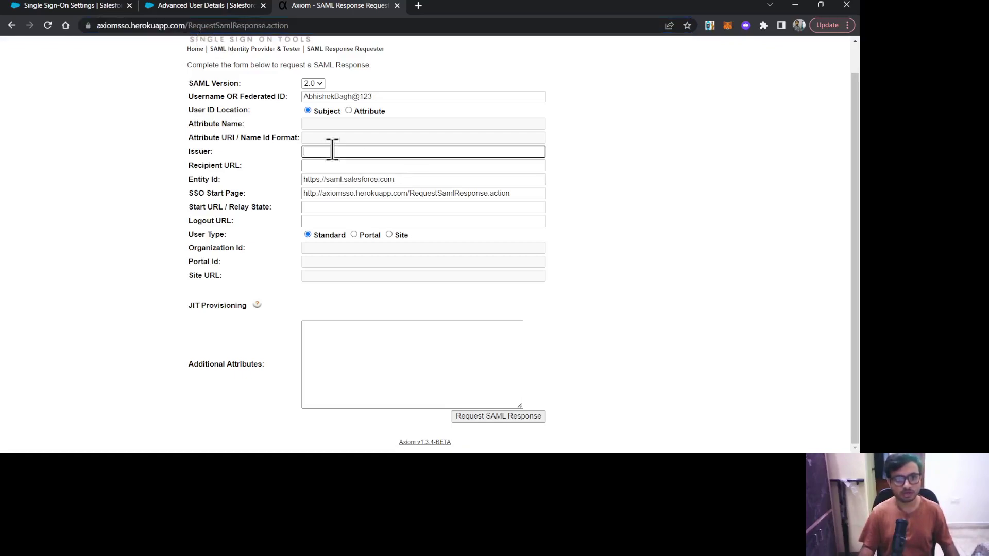
key(ctrl+v)
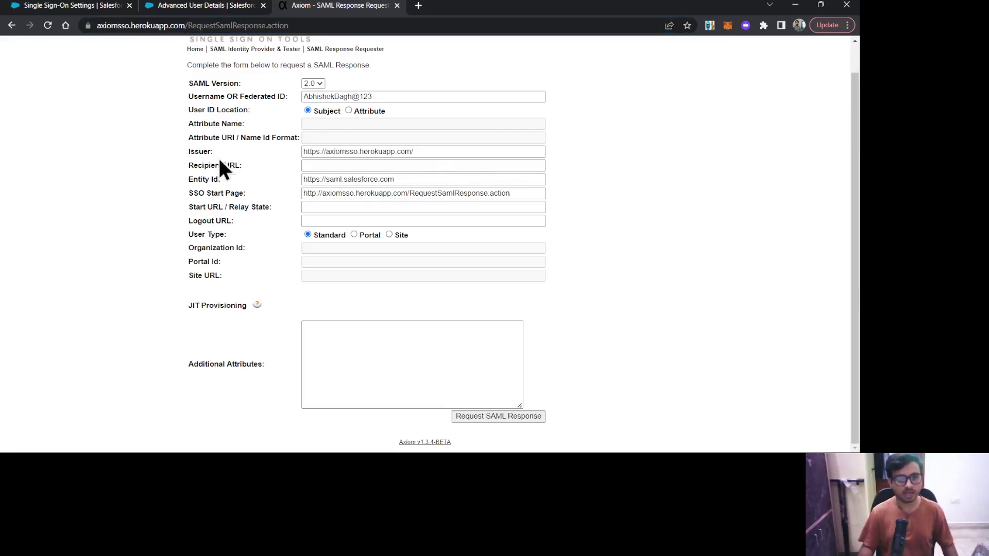
drag(242, 168, 187, 163)
click(178, 177)
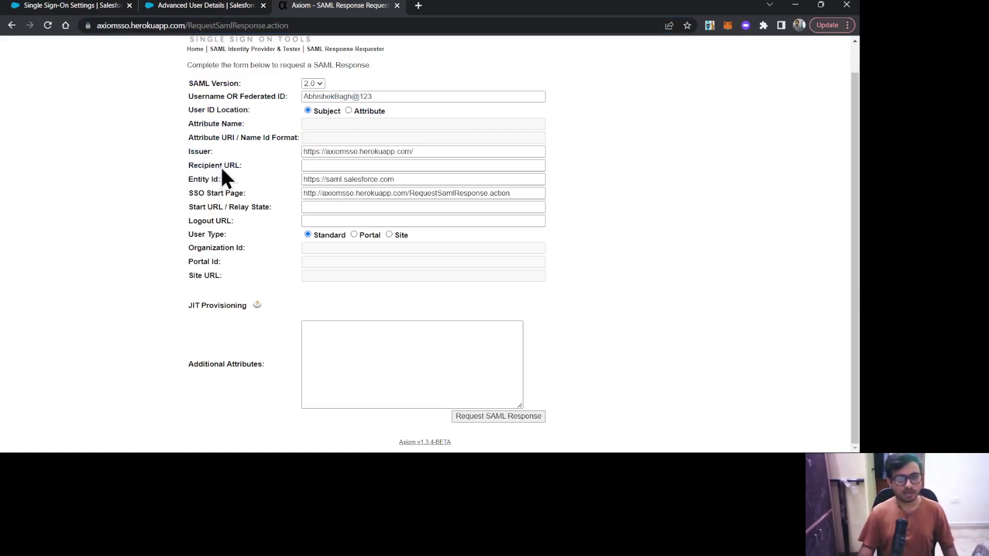
Copy Salesforce's Login URL endpoint into the Recipient URL field
click(183, 7)
click(116, 7)
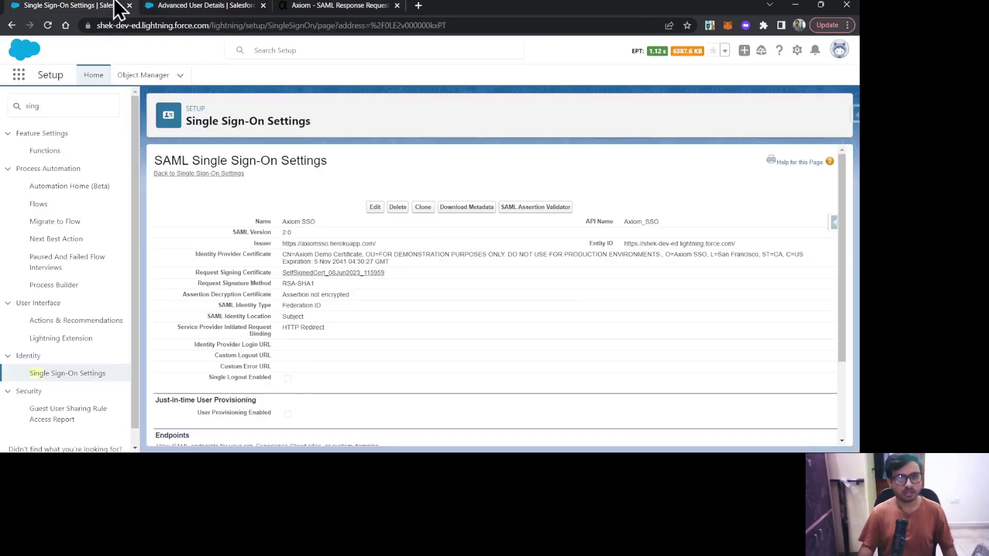
scroll(367, 358, down, 5)
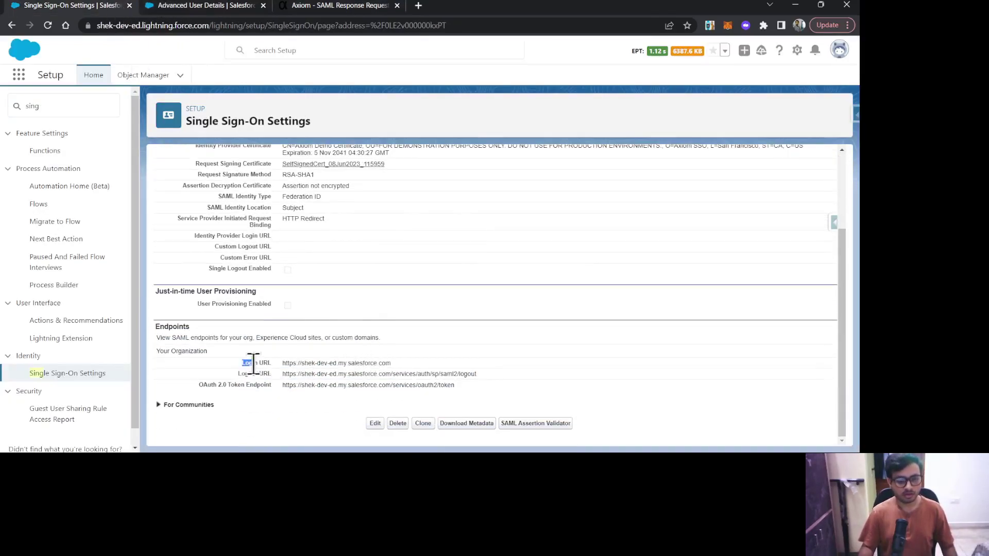
drag(246, 363, 388, 368)
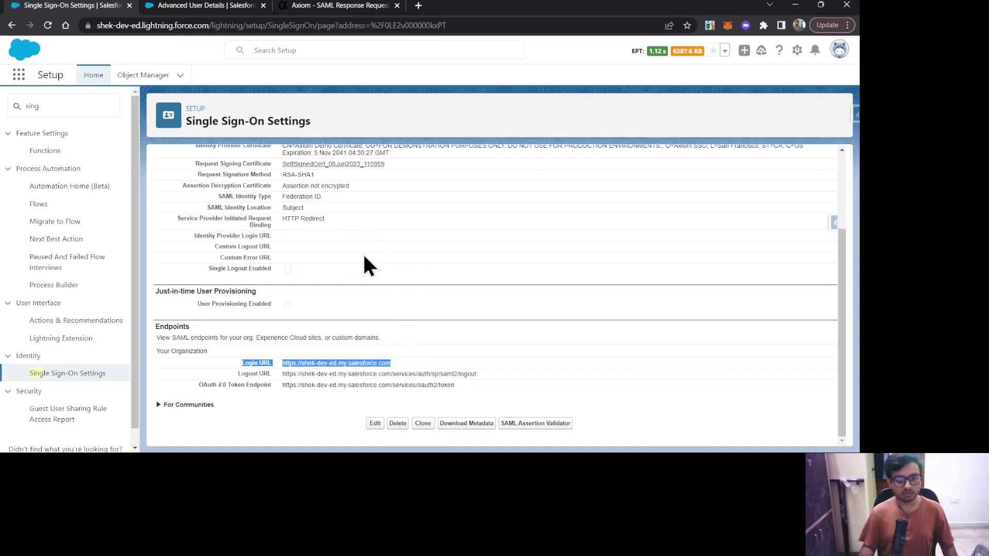
click(413, 362)
drag(413, 363, 285, 363)
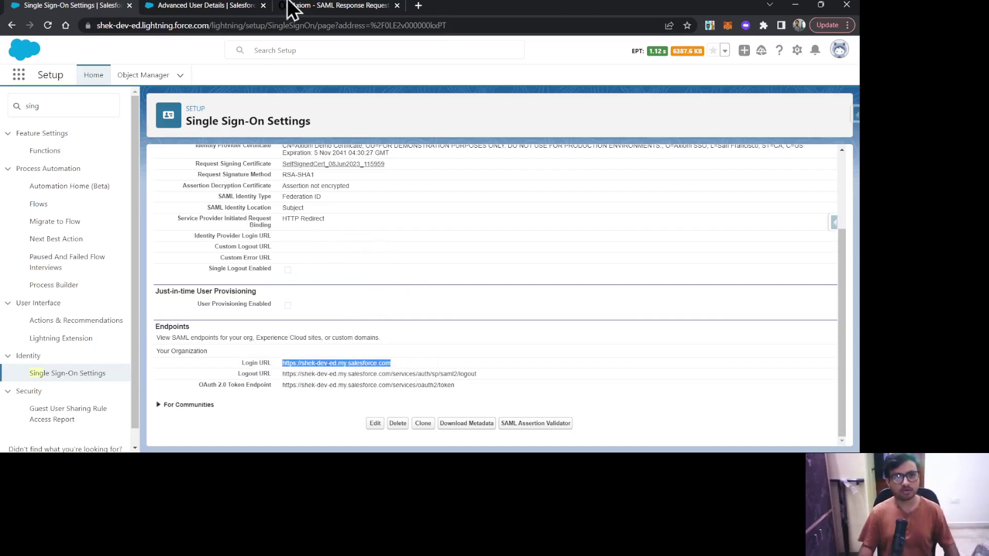
click(309, 8)
click(312, 165)
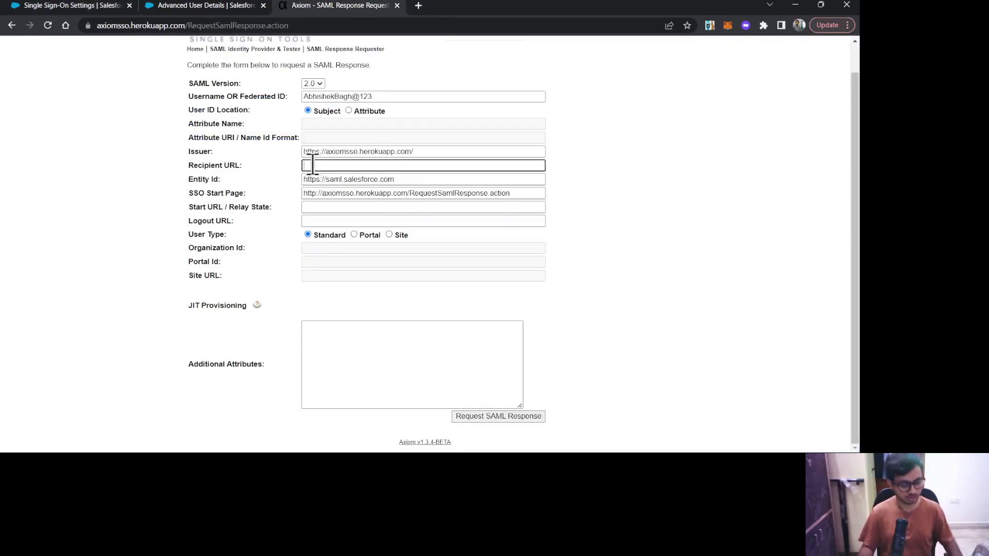
text(https://shek-dev-ed.my.salesforce.com)
click(576, 185)
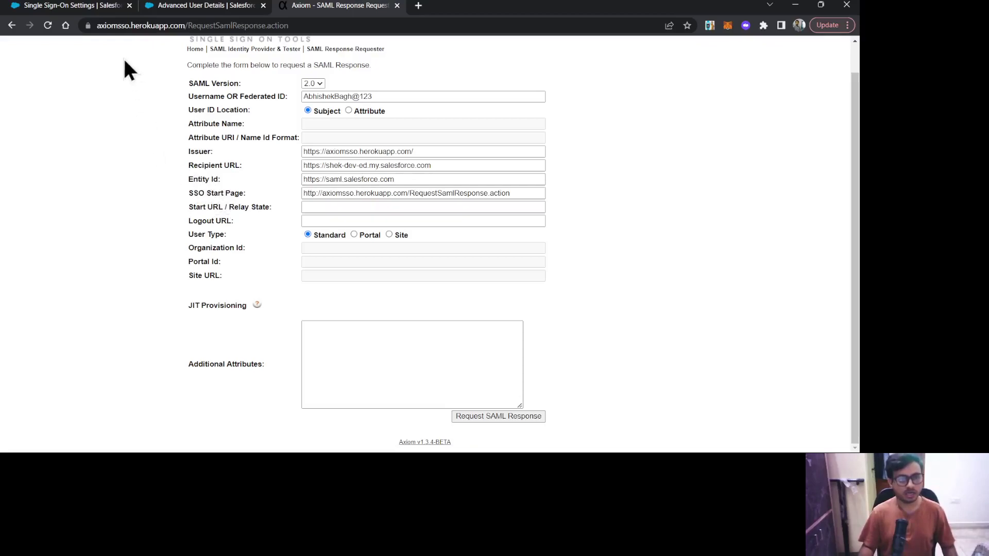
Replace the Entity Id with the Salesforce domain address and compare it with Salesforce's Entity ID
click(109, 7)
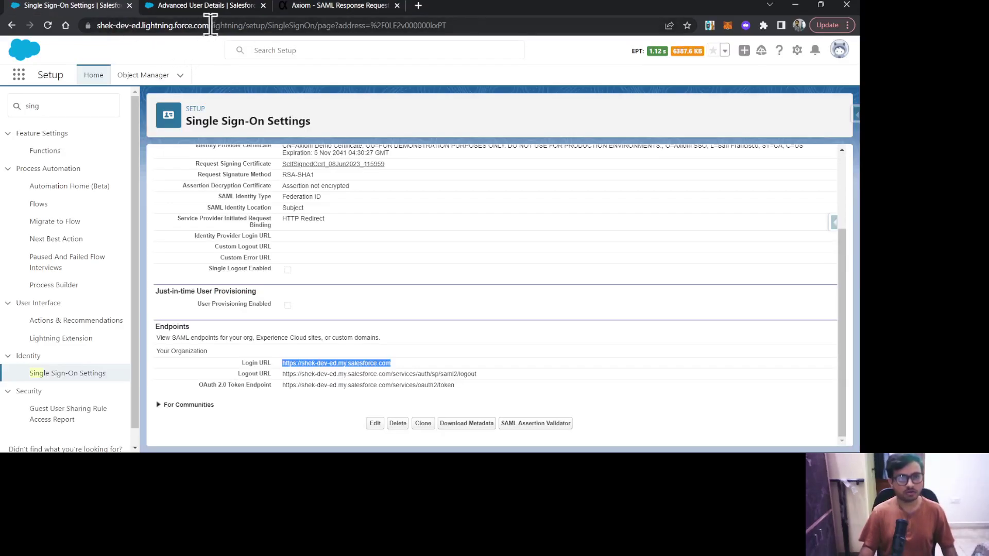
drag(207, 26, 61, 39)
key(ctrl+c)
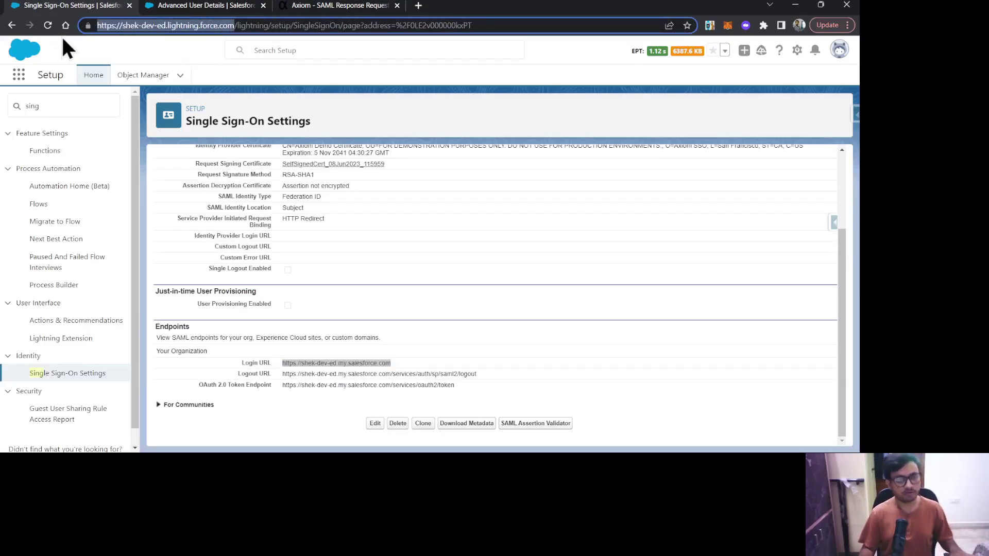
click(295, 7)
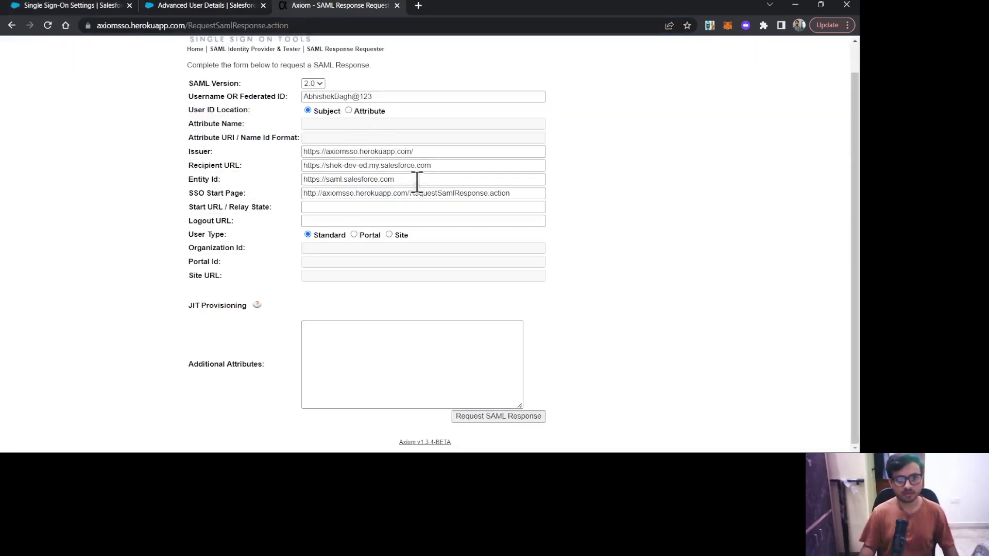
drag(417, 181, 279, 182)
key(ctrl+v)
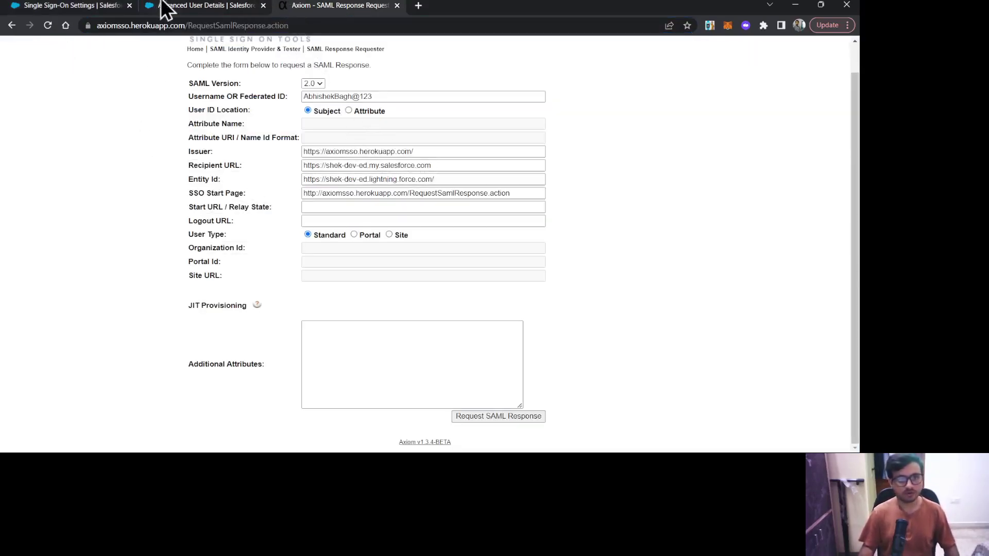
click(67, 6)
scroll(455, 254, up, 3)
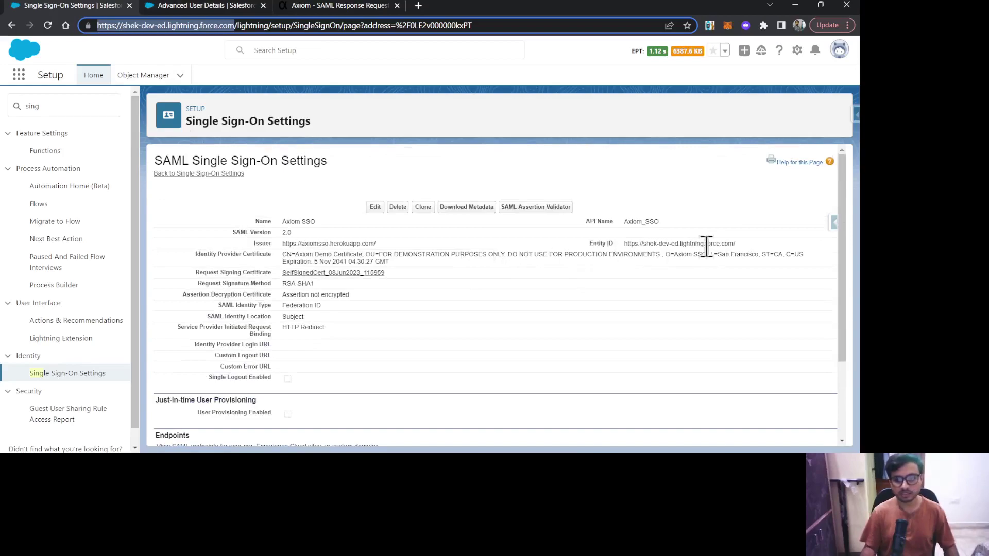
drag(742, 245, 623, 244)
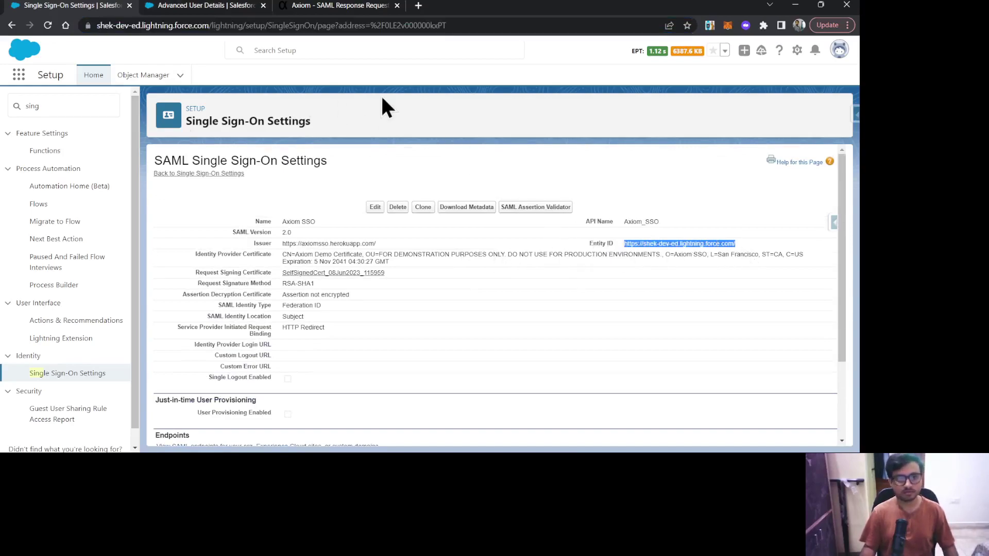
click(320, 6)
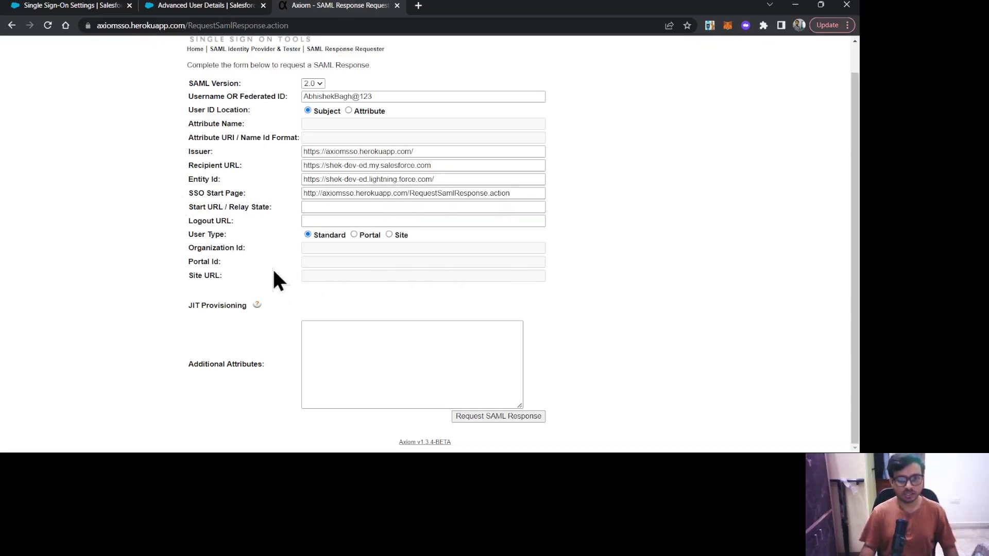
scroll(699, 149, up, 1)
scroll(685, 239, down, 1)
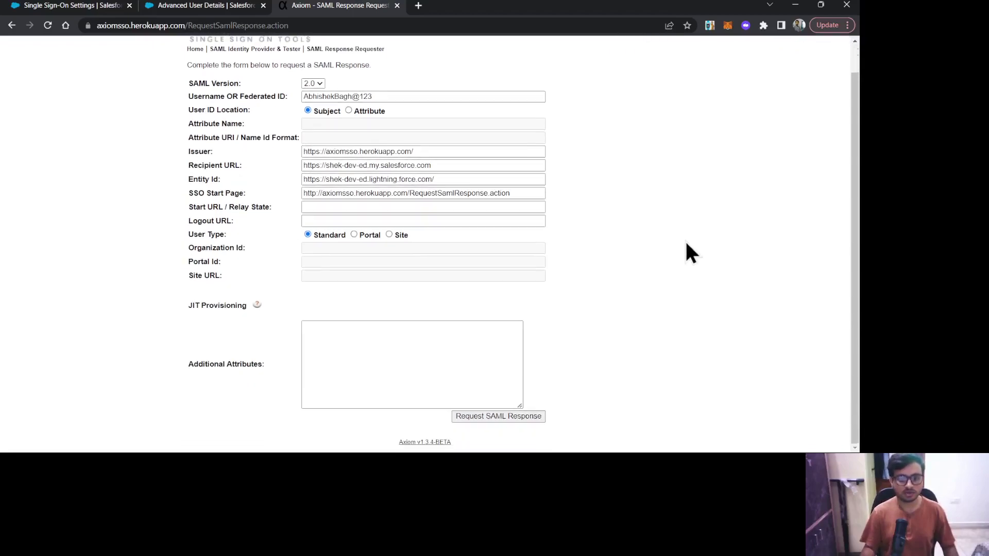
Request the SAML response and review the Base64-encoded output on the HTTP POST Binder page
click(515, 417)
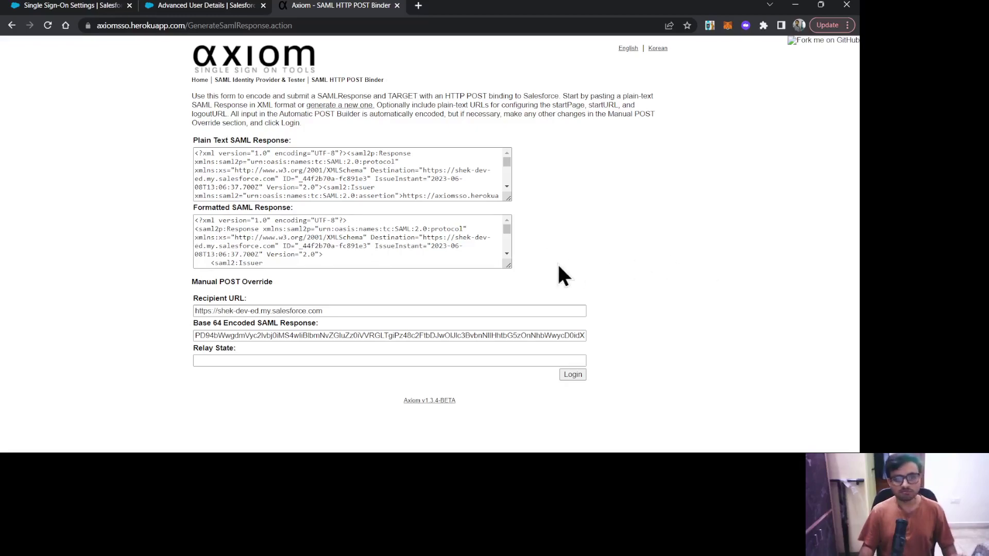
scroll(461, 242, down, 1)
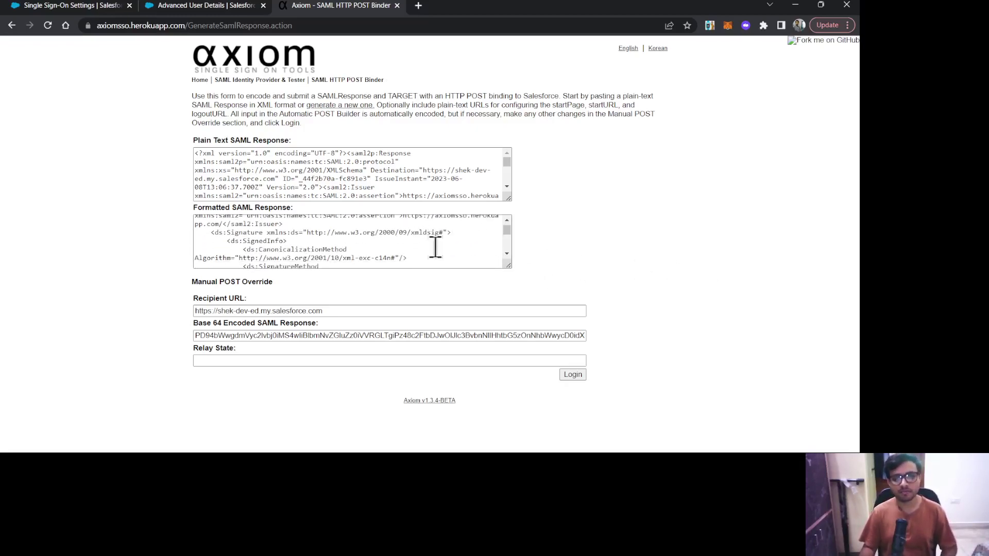
scroll(434, 247, up, 1)
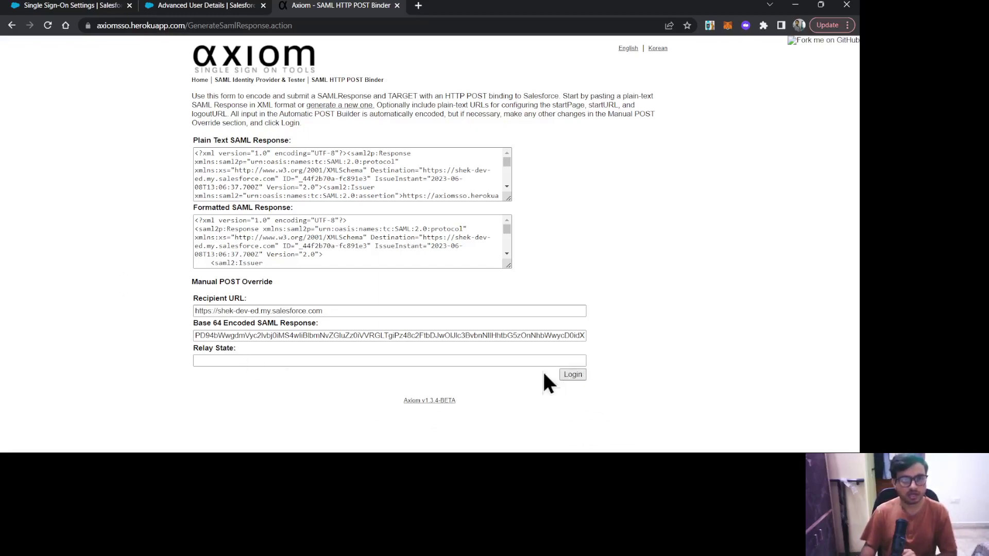
Verify the saved Federation ID on Salesforce's Advanced User Details, then return to the Axiom POST binder
click(75, 5)
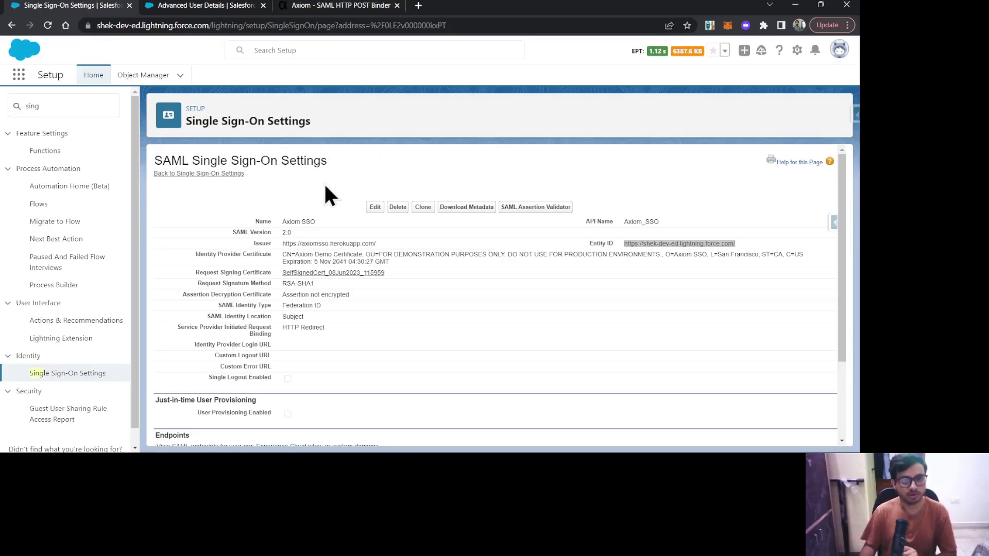
click(840, 50)
click(703, 109)
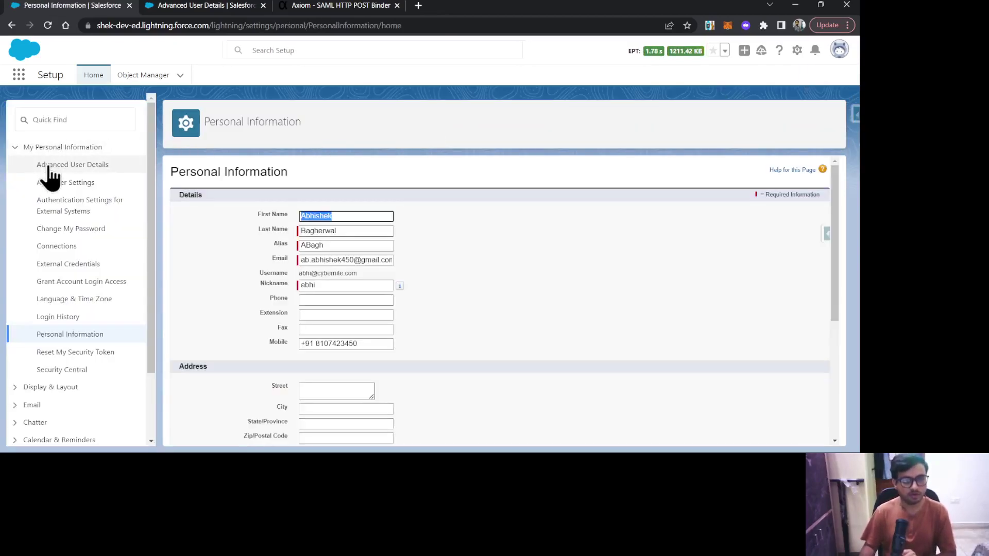
click(45, 166)
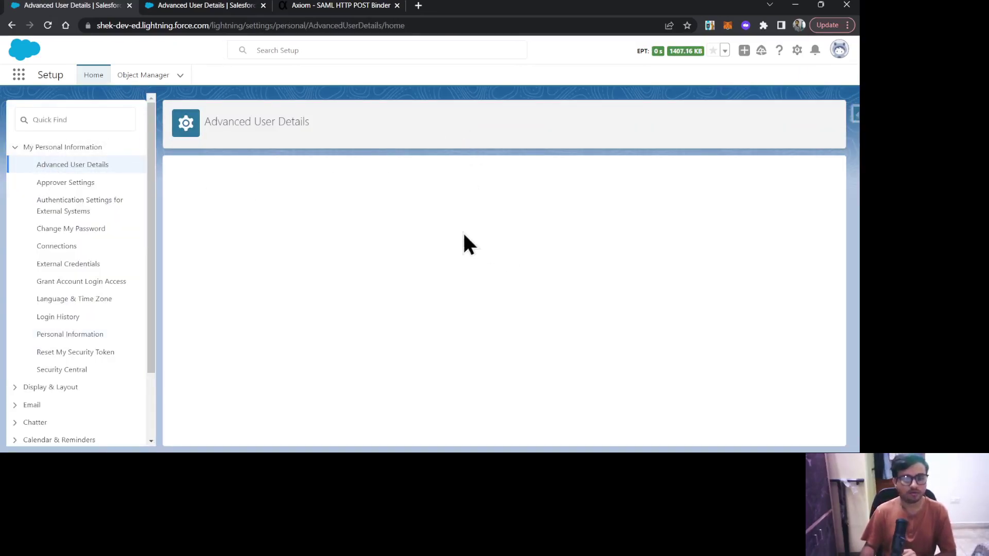
scroll(499, 283, down, 10)
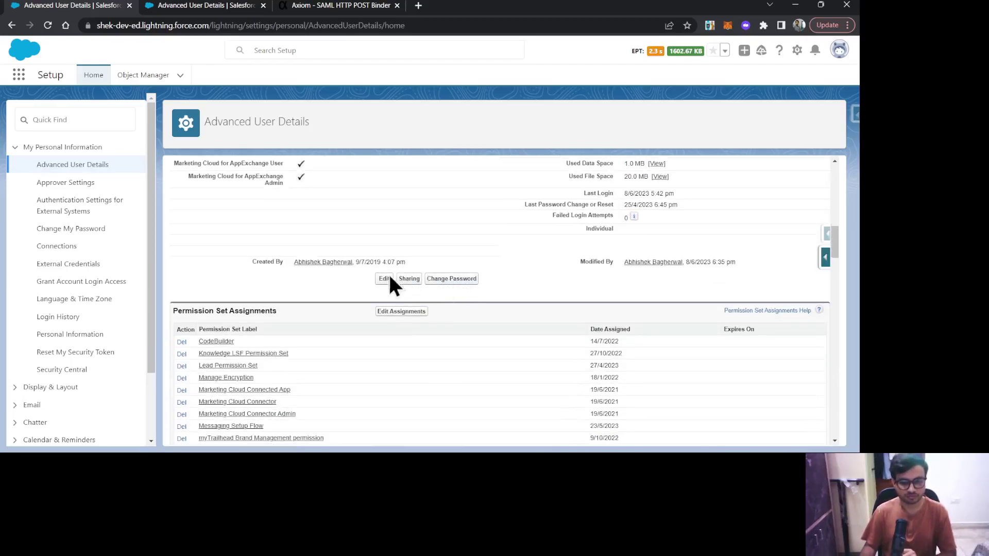
scroll(402, 284, up, 8)
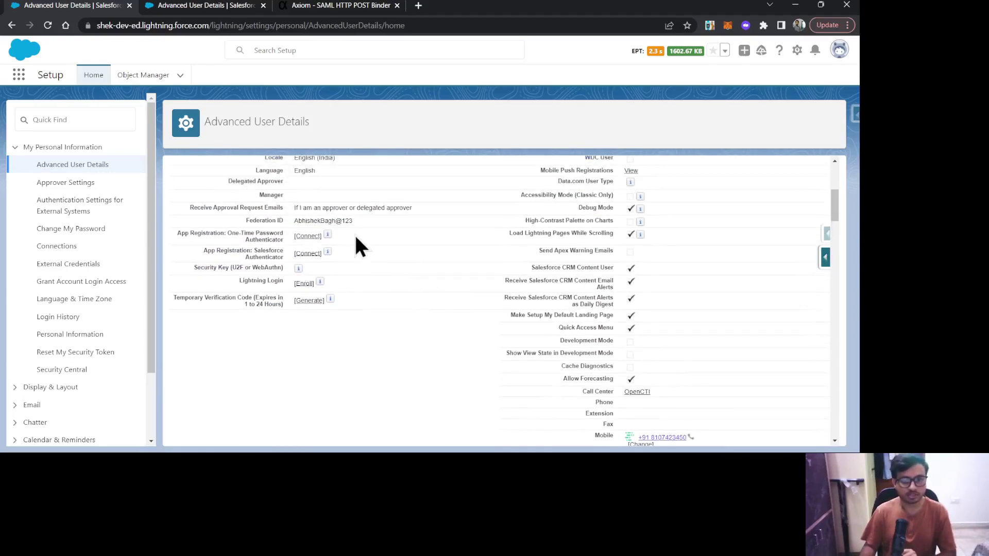
drag(353, 220, 291, 219)
click(320, 6)
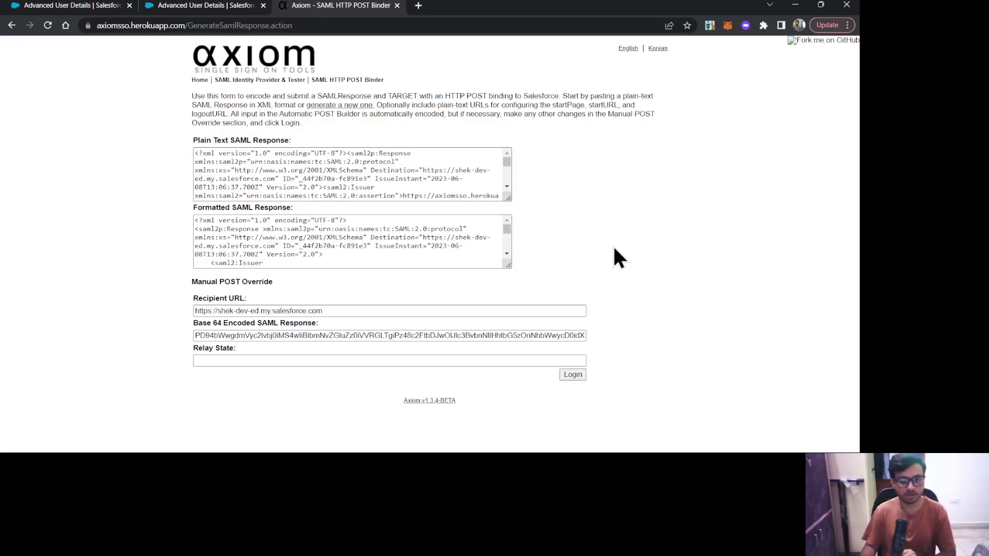
Submit the Axiom SSO SAML response to sign in to Salesforce Setup Home
click(573, 374)
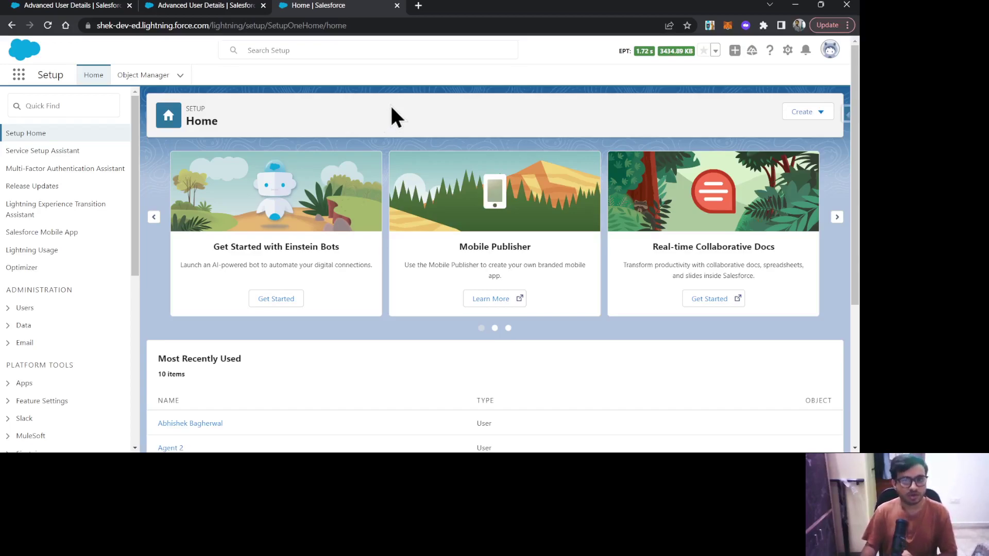
click(170, 6)
click(322, 6)
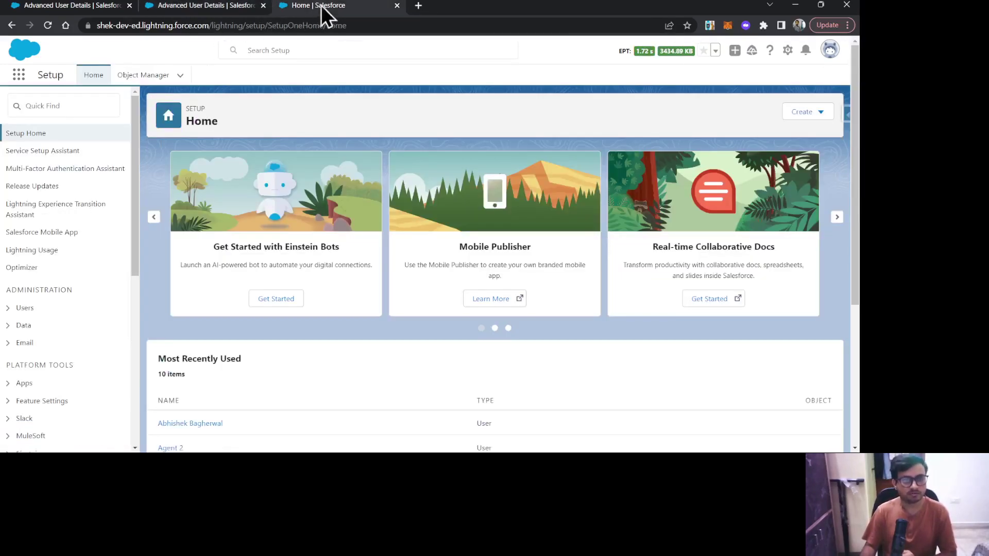